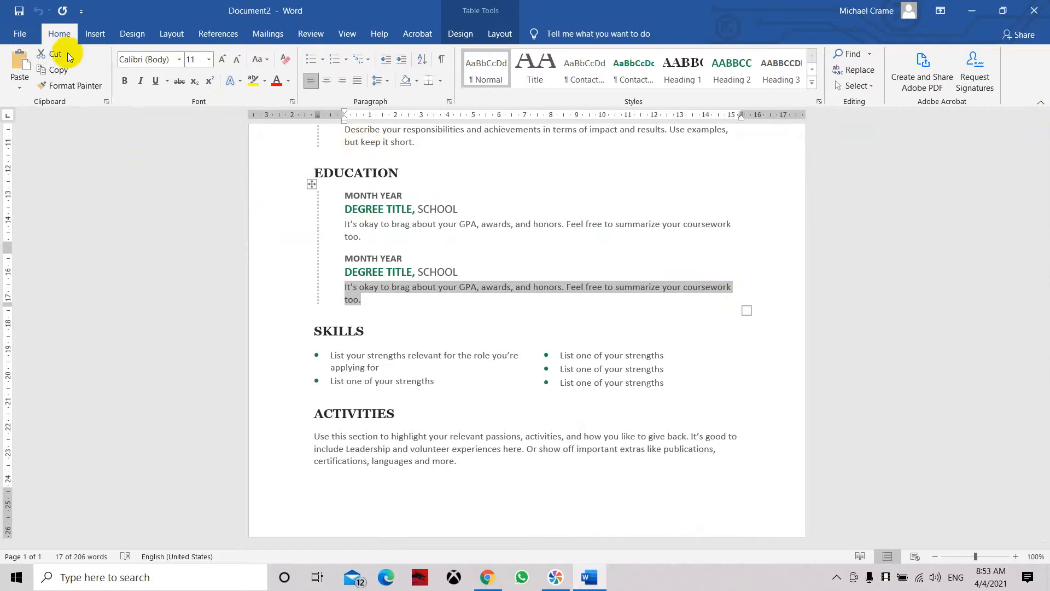
Step: Close the open resume document and relaunch Word from the installed applications
click(1033, 11)
click(525, 317)
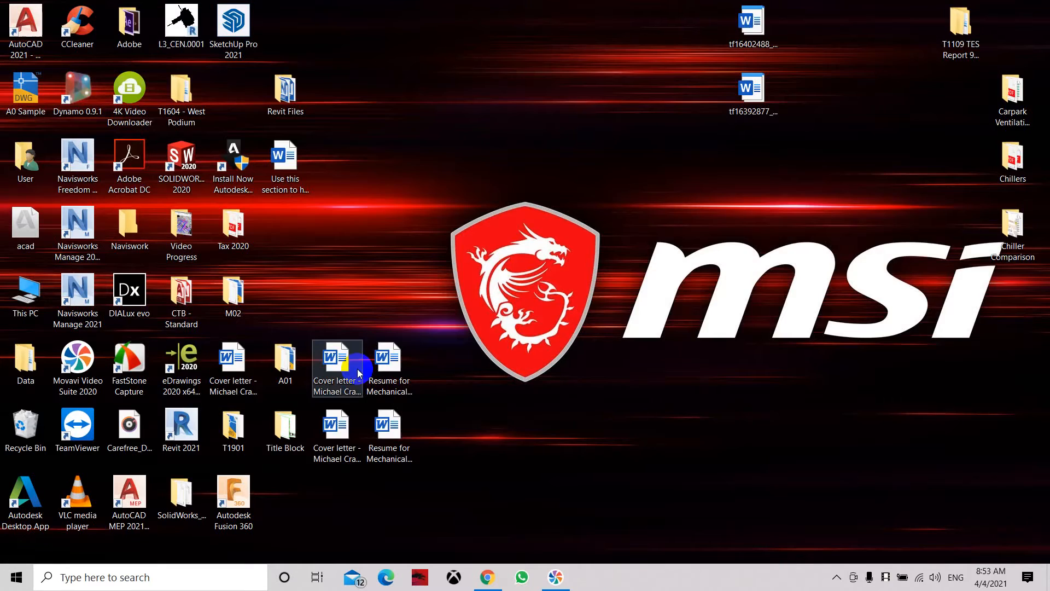
click(15, 577)
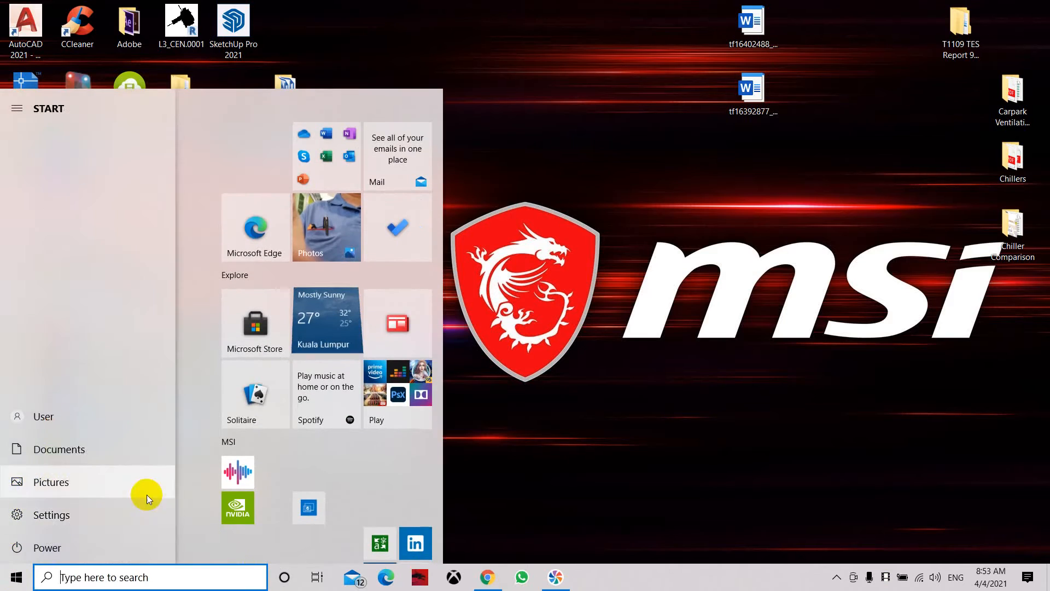
scroll(201, 404, down, 5)
scroll(186, 420, down, 10)
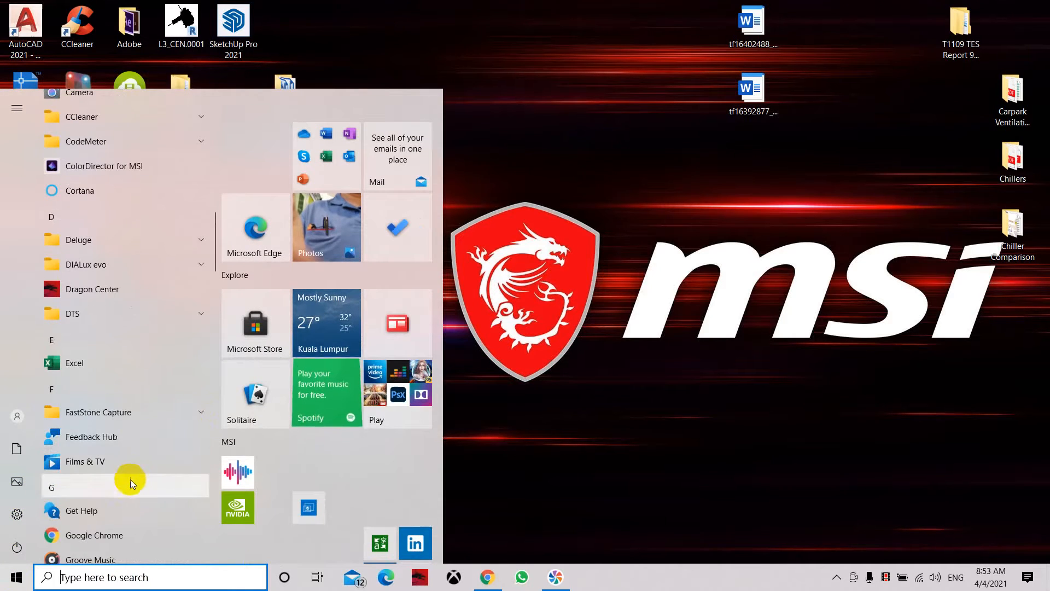
scroll(126, 480, down, 12)
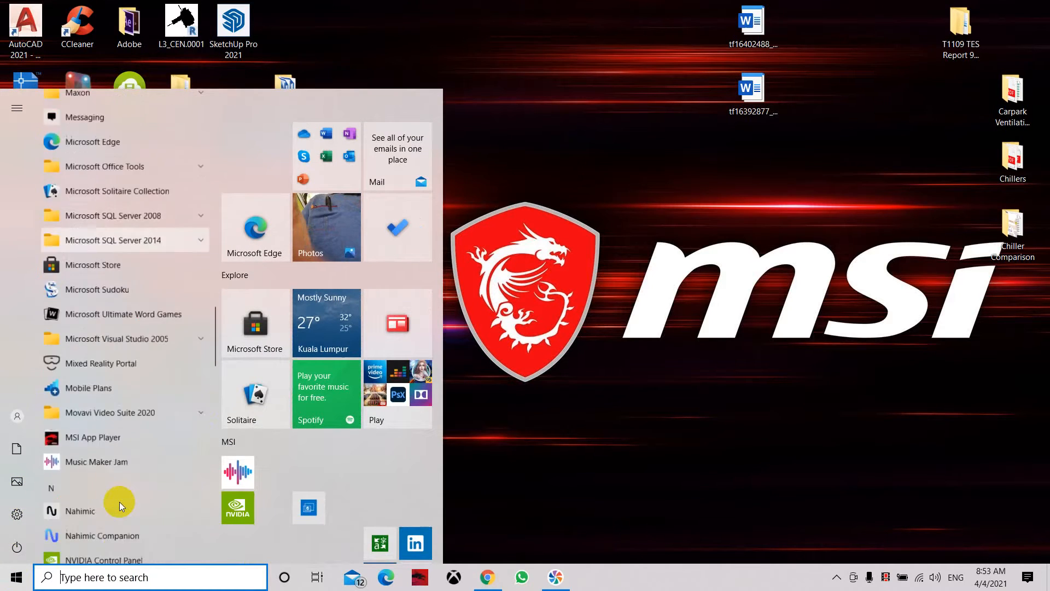
scroll(121, 467, down, 10)
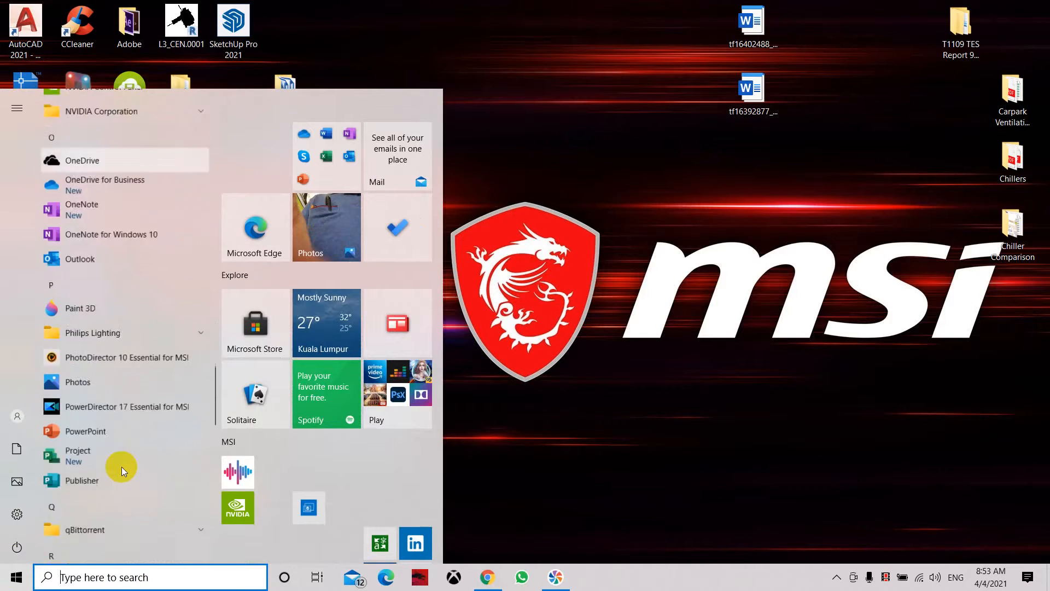
scroll(121, 474, down, 6)
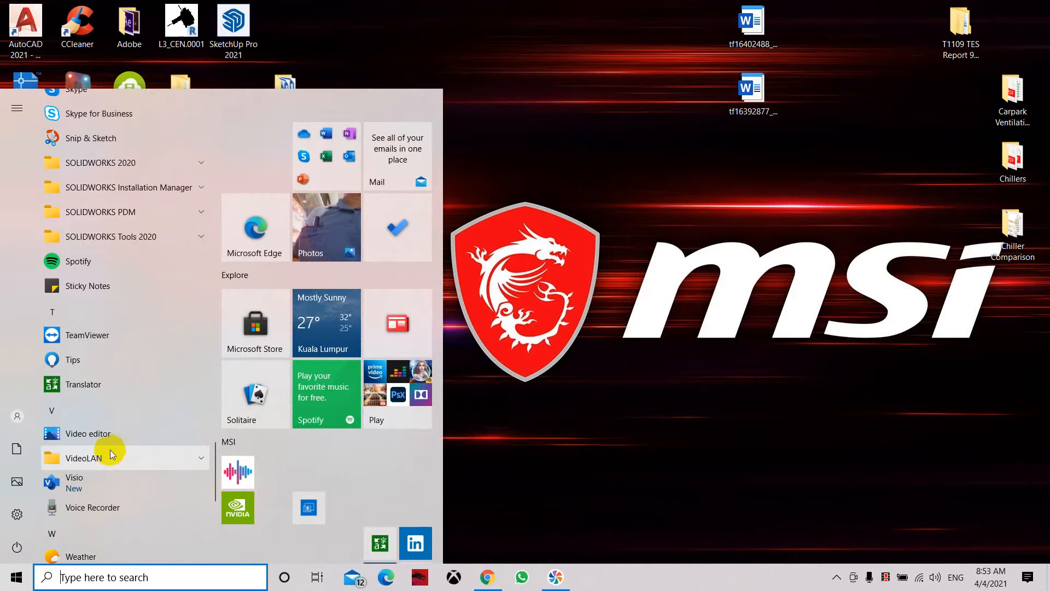
scroll(123, 464, down, 8)
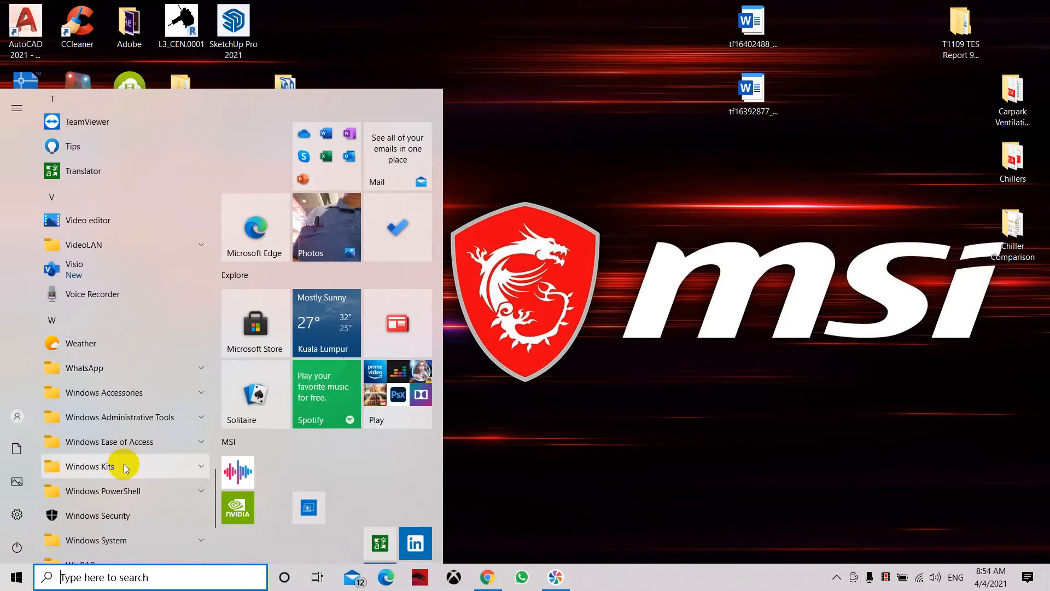
click(115, 367)
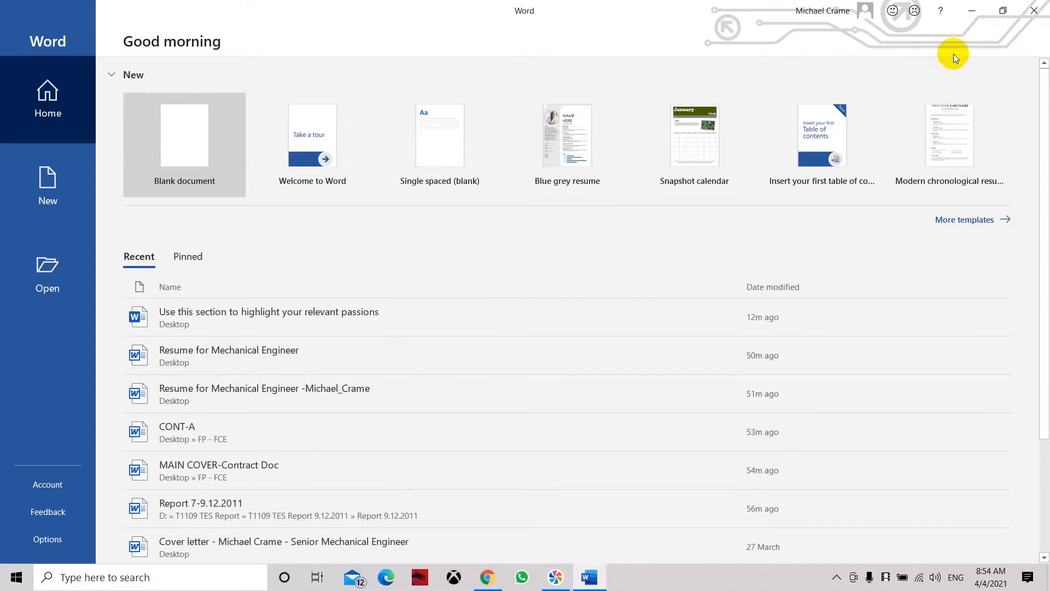
Step: Browse the online templates in the Education category and return to the start page
click(43, 65)
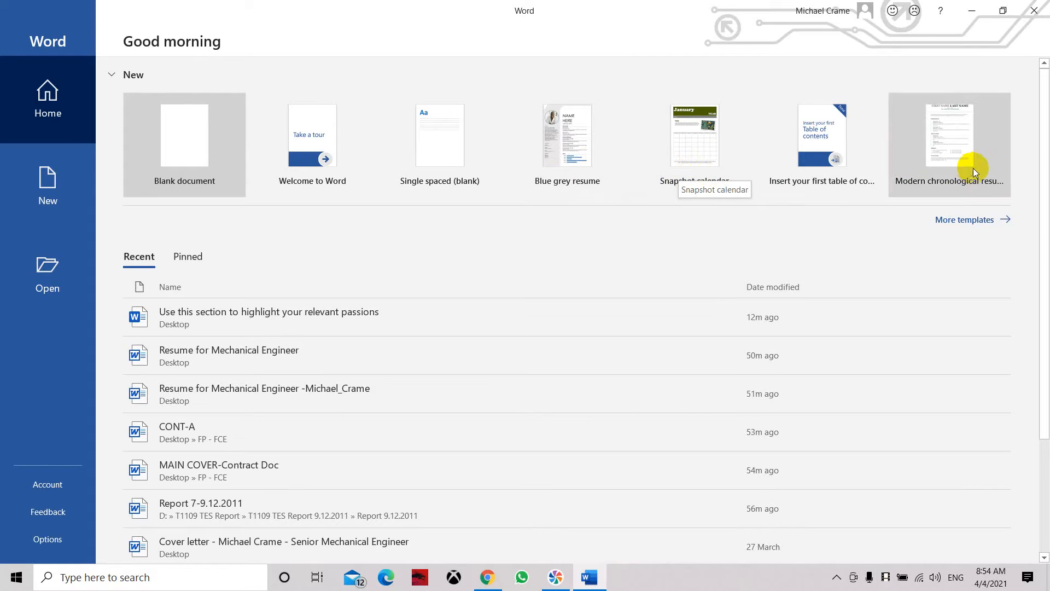
click(70, 184)
scroll(373, 254, down, 2)
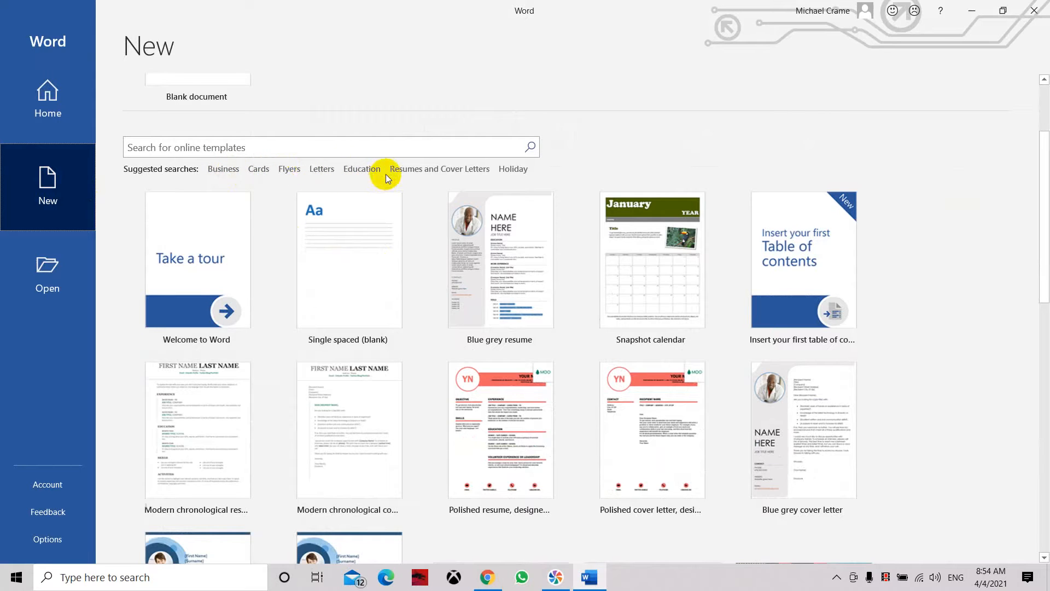
click(356, 170)
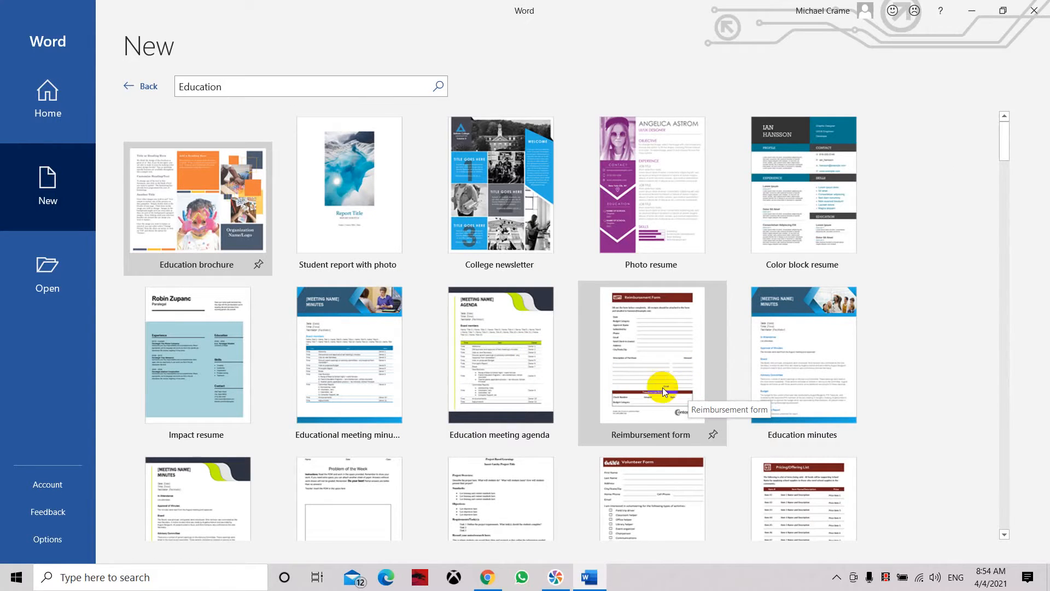
click(58, 112)
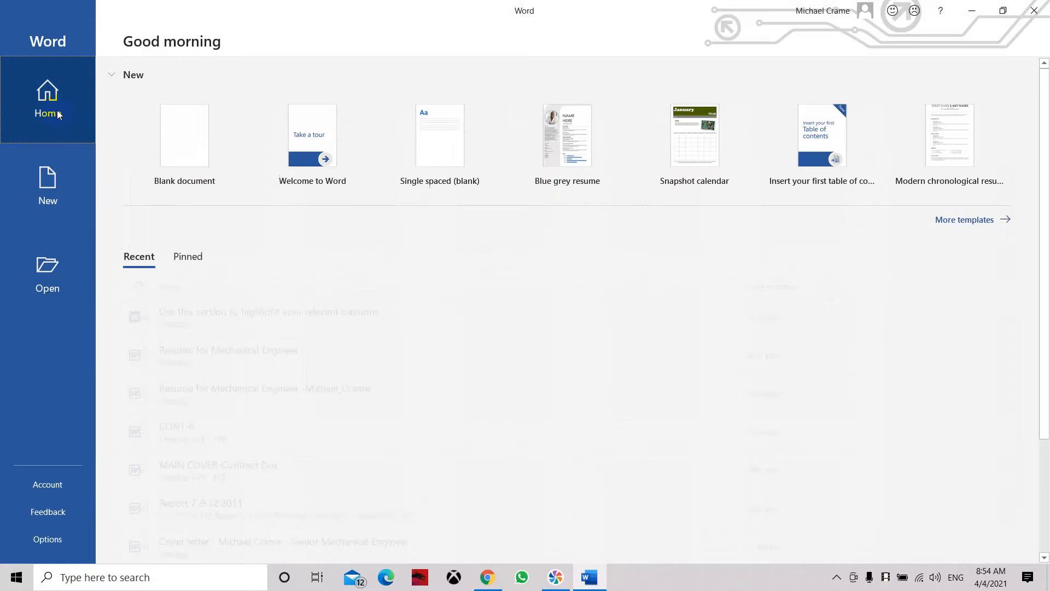
Step: Create a blank document and save it to the Desktop as "Sample Word"
click(163, 134)
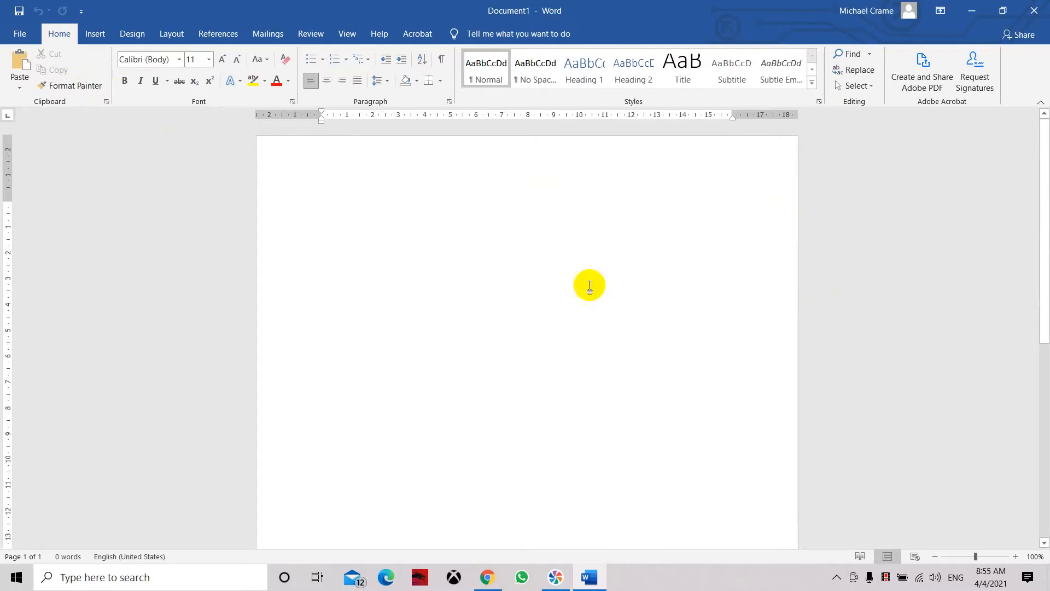
click(24, 34)
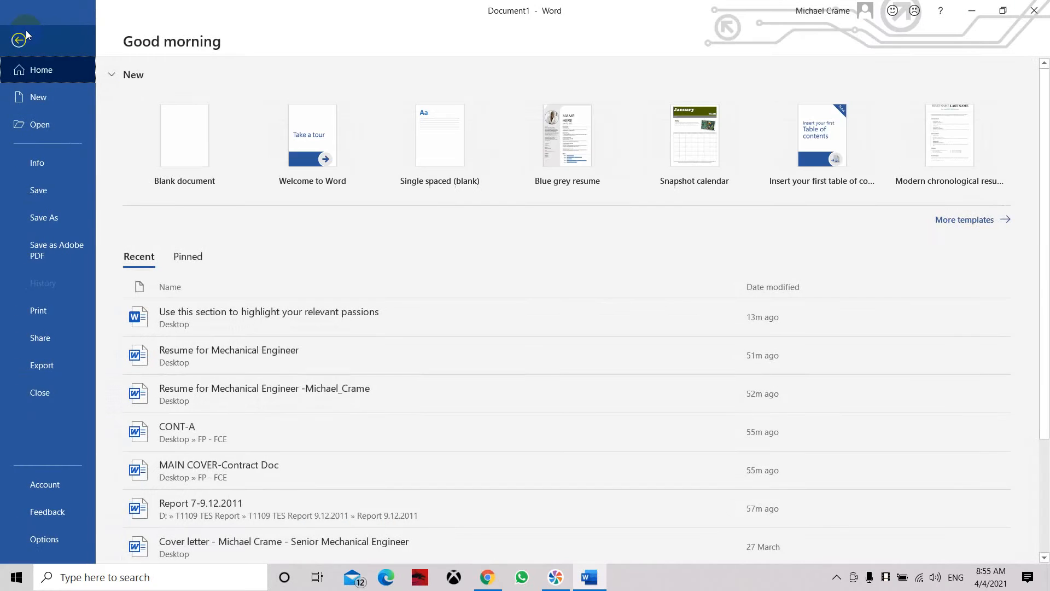
click(53, 191)
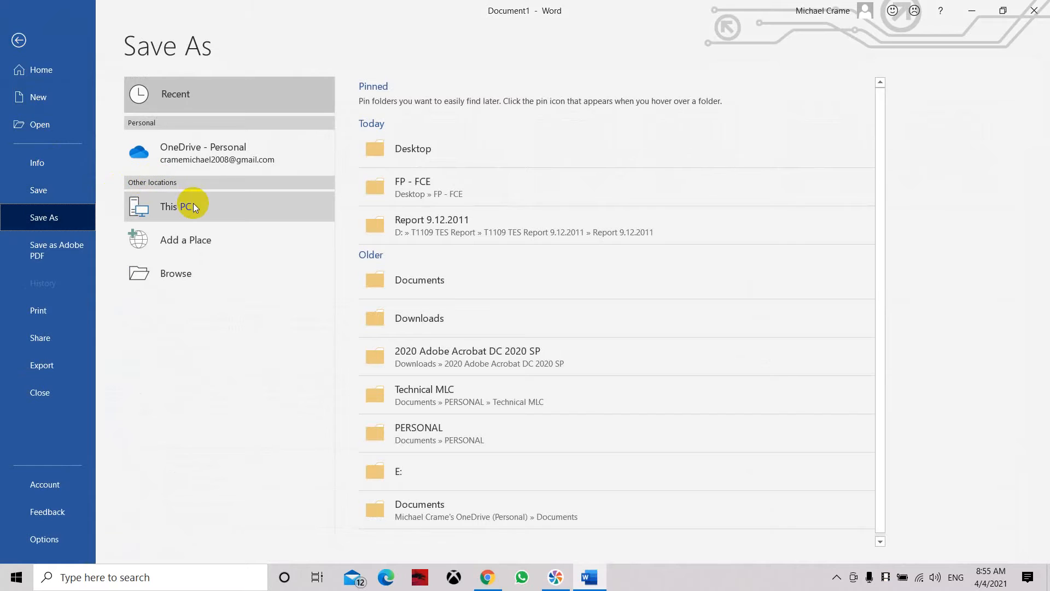
click(392, 150)
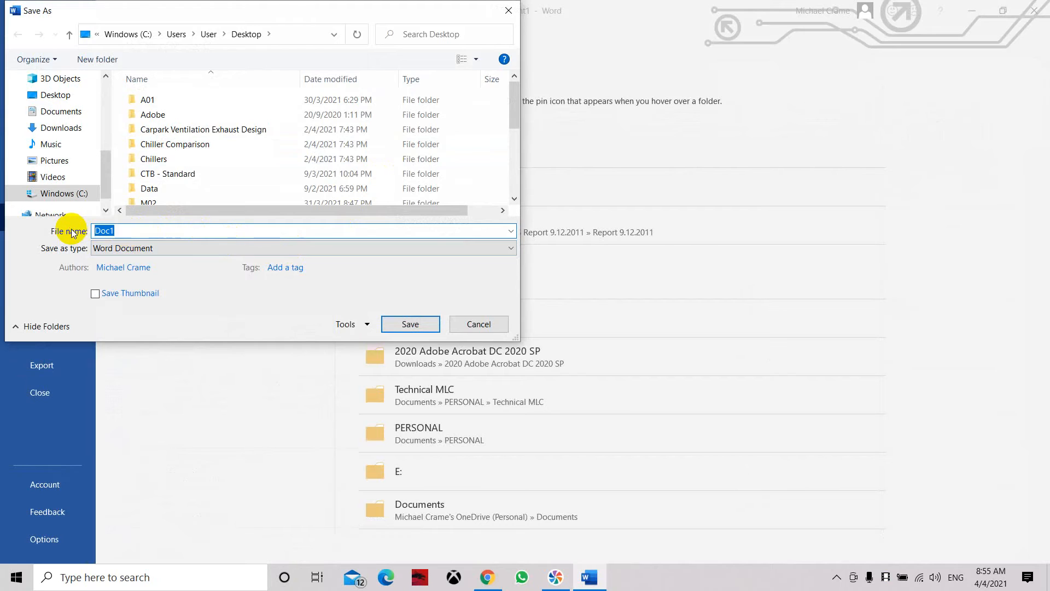
text(Sample Word)
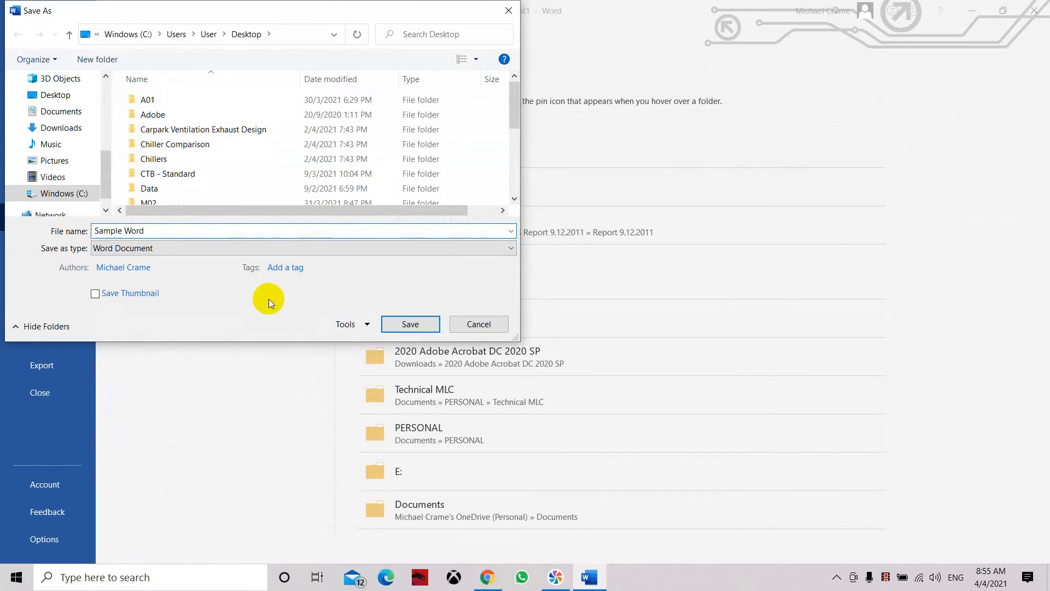
click(427, 327)
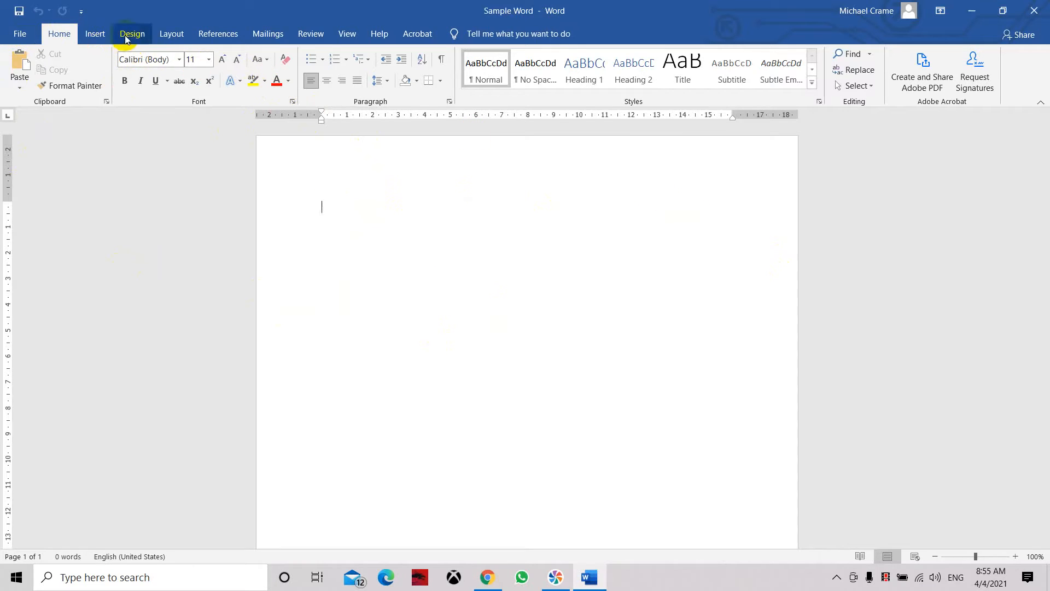
Step: Try the Wide margin preset on the blank page and switch back to the Normal preset
click(169, 43)
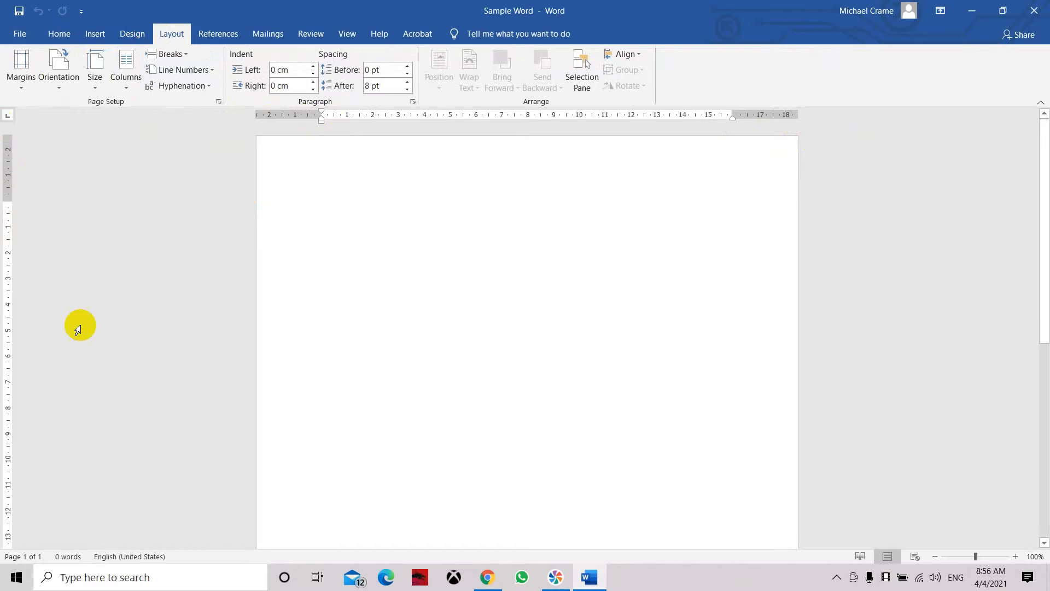
scroll(66, 355, down, 10)
scroll(77, 416, up, 10)
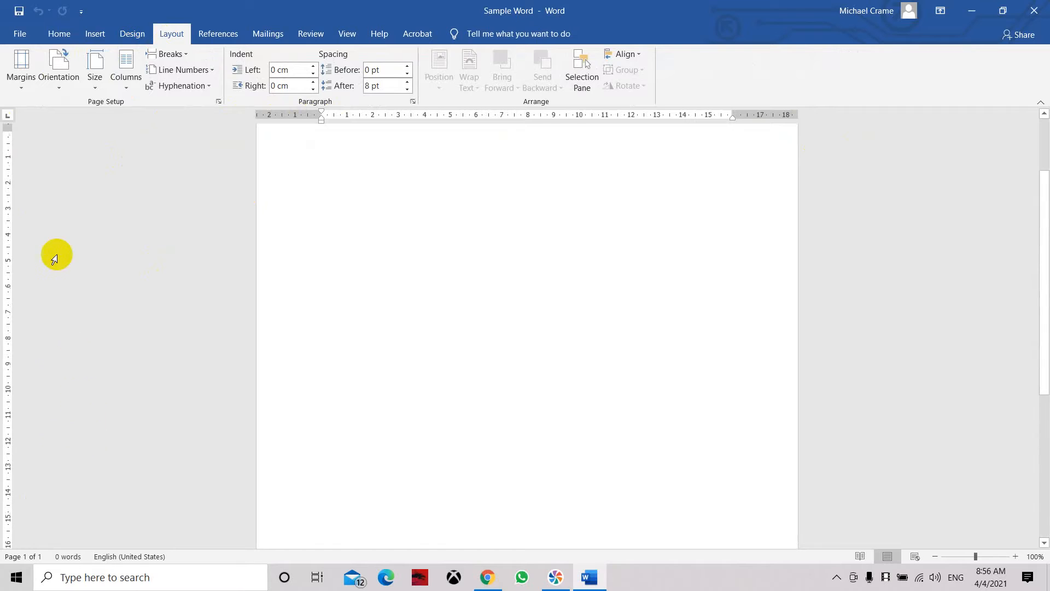
scroll(33, 153, up, 2)
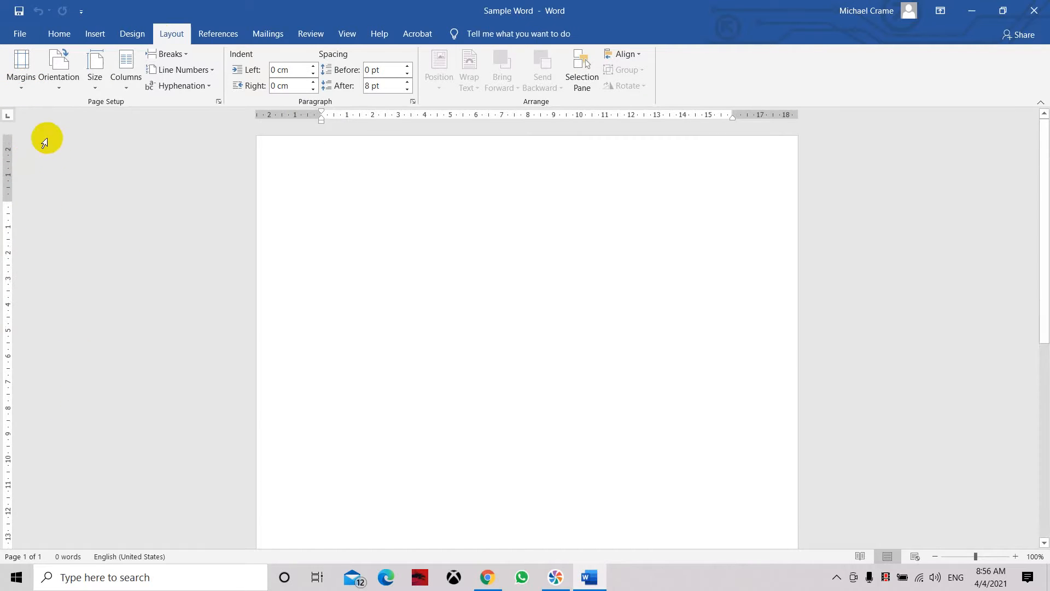
click(20, 91)
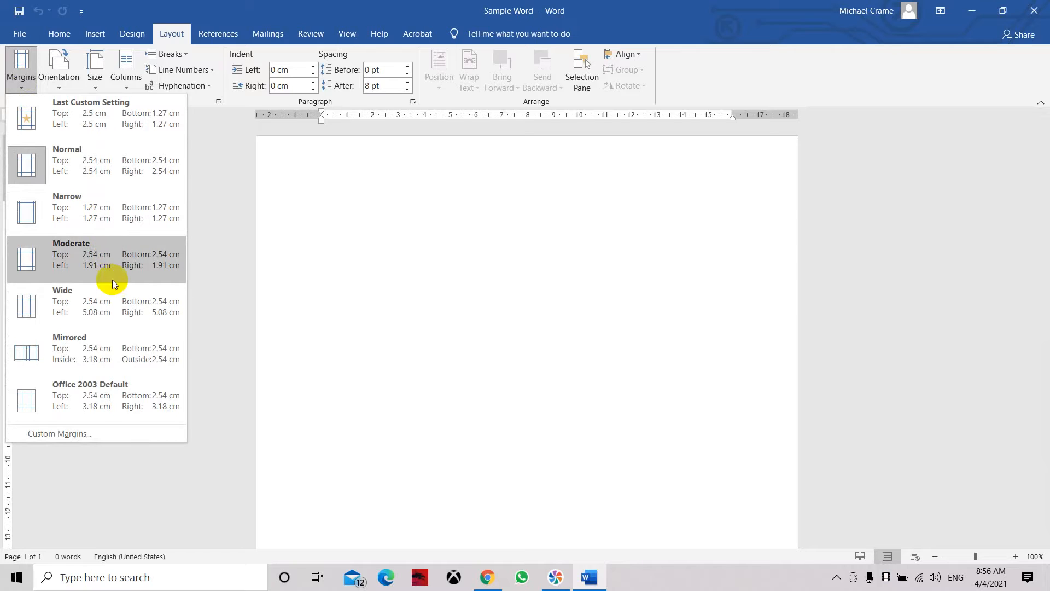
click(113, 299)
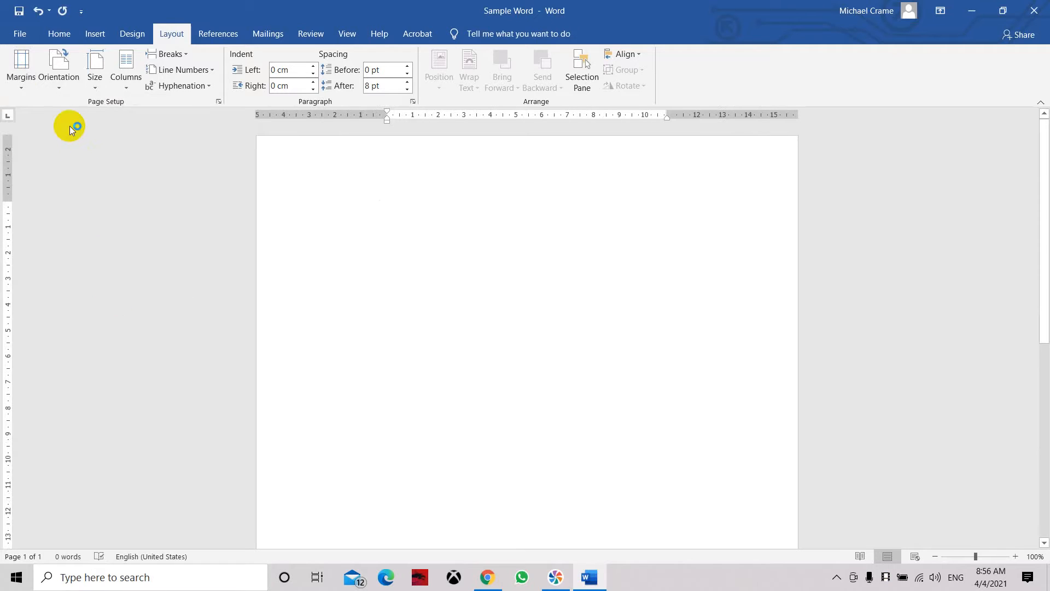
click(26, 88)
click(53, 169)
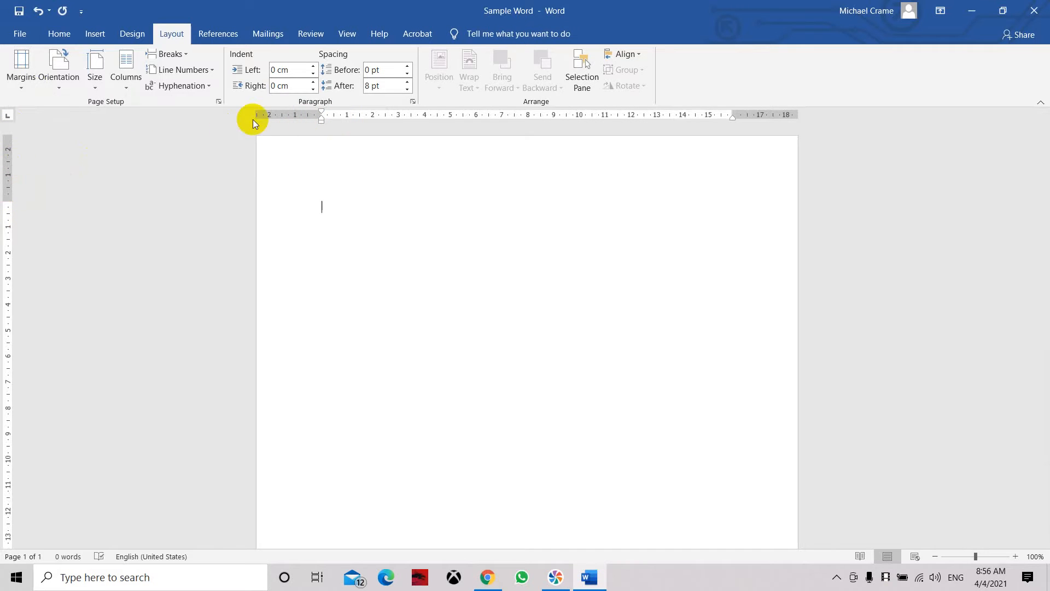
Step: Try the Mirrored margin preset and replace it with Office 2003 Default
click(26, 88)
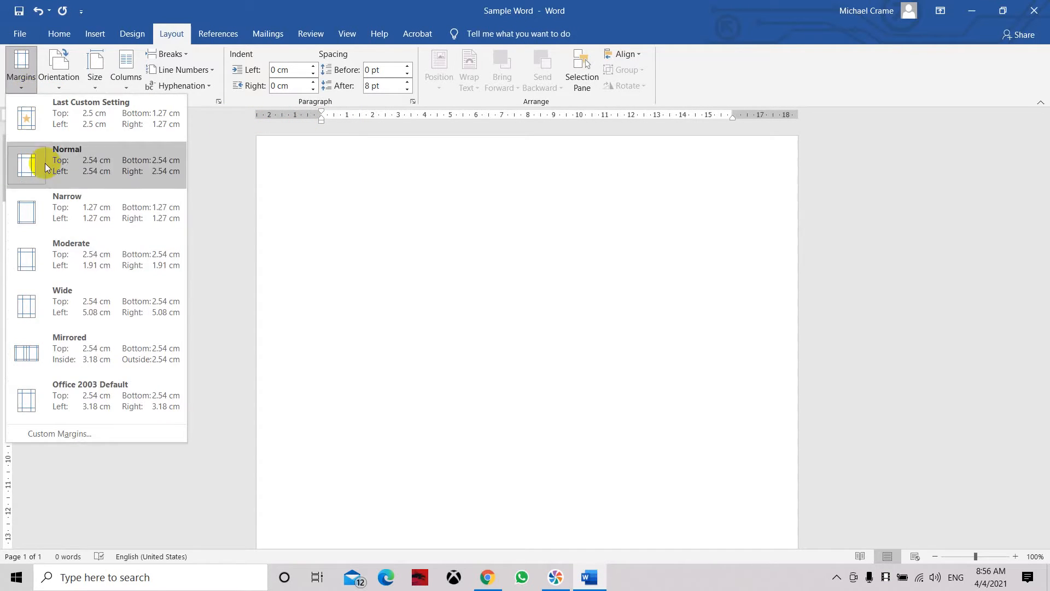
click(92, 351)
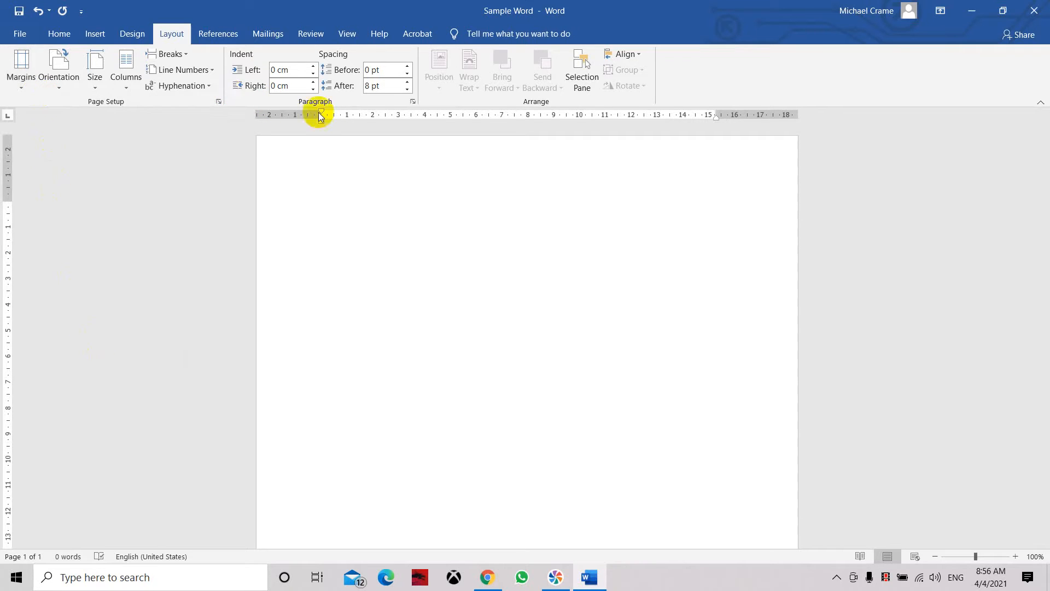
click(29, 88)
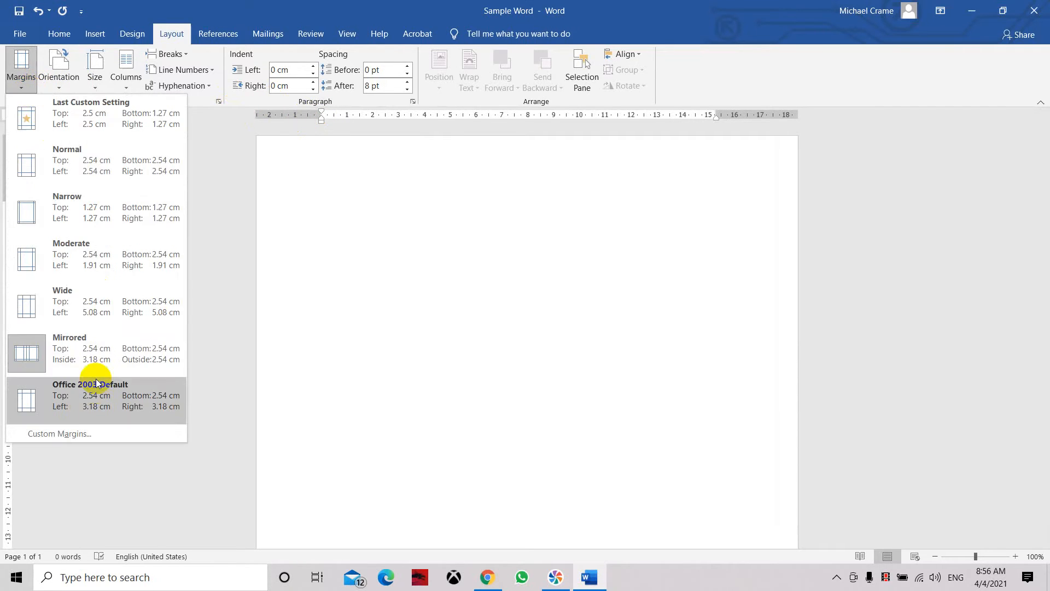
click(95, 395)
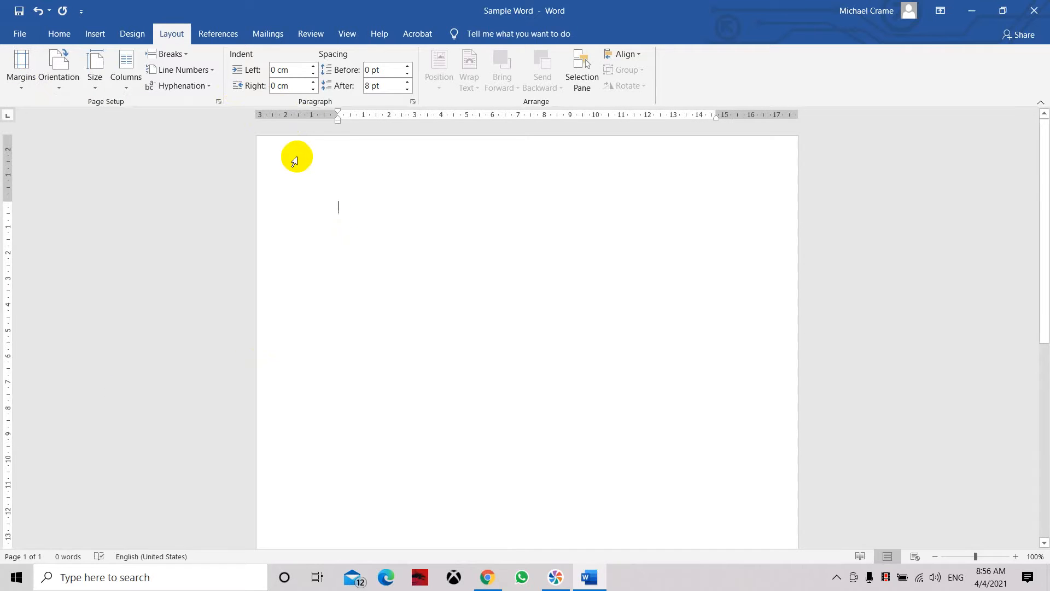
Step: Open the custom margin settings and set the top margin to 3 cm and the left margin to 1.5 cm
click(30, 87)
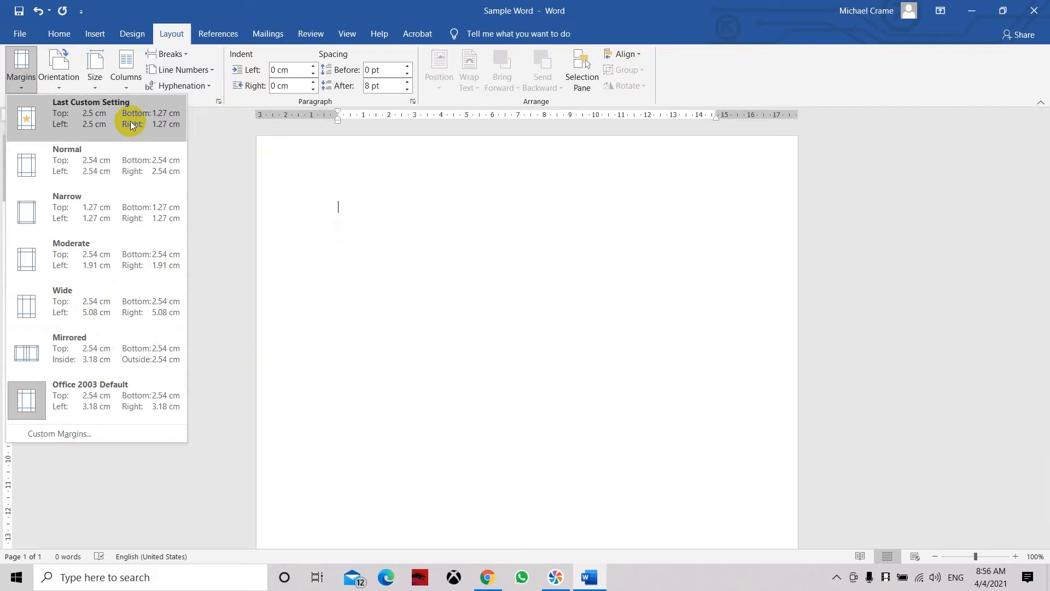
click(93, 434)
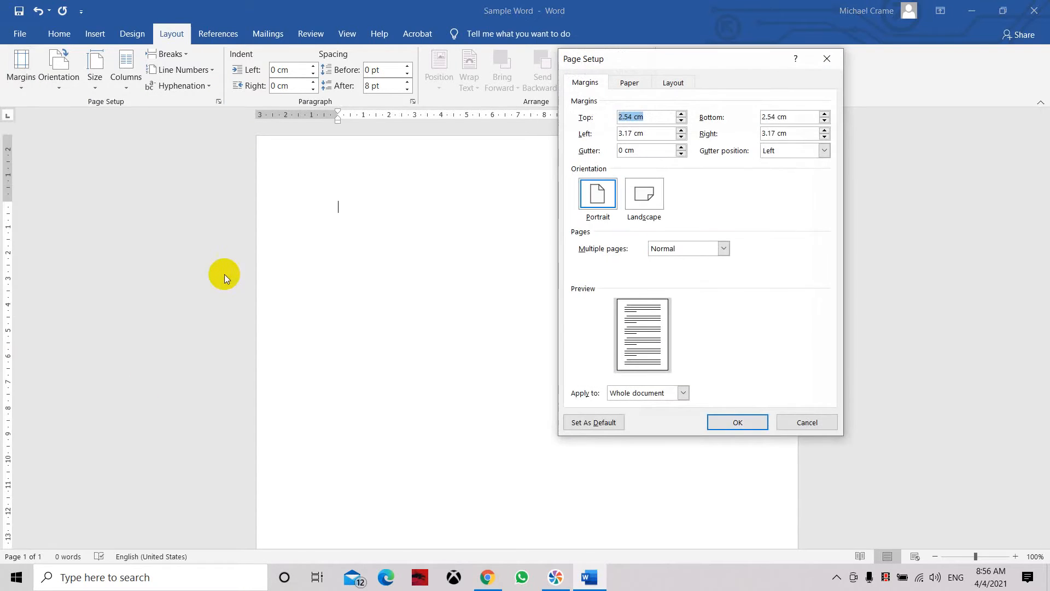
drag(650, 56, 531, 43)
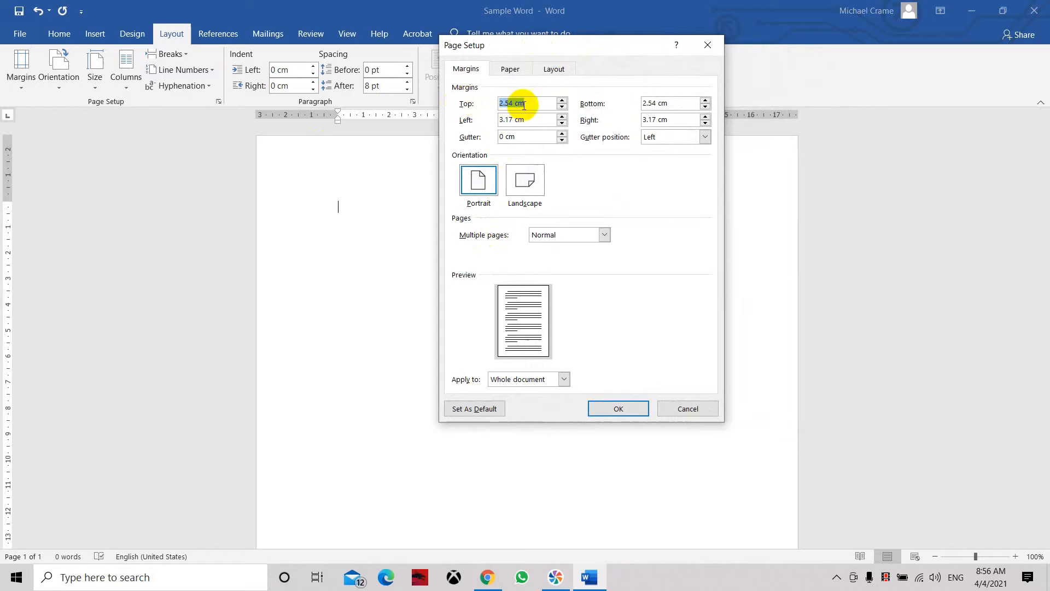
text(3)
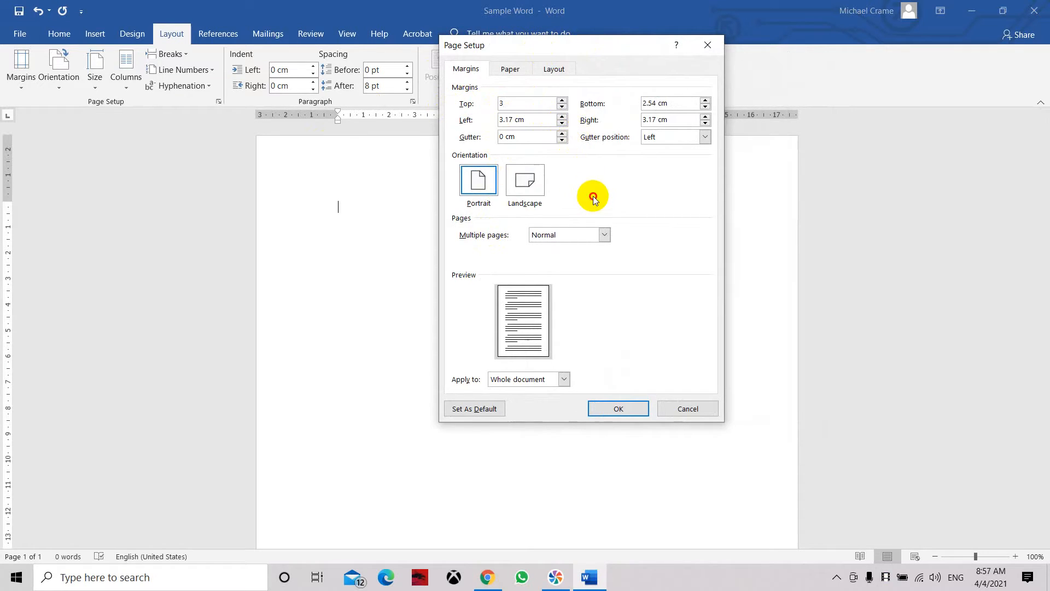
drag(528, 118, 484, 116)
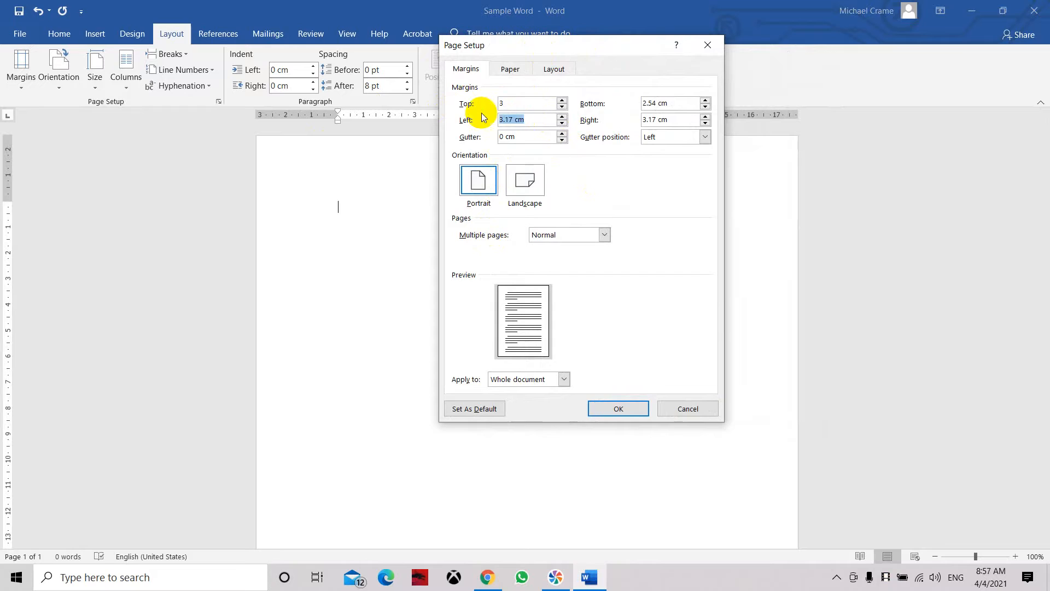
text(1.5)
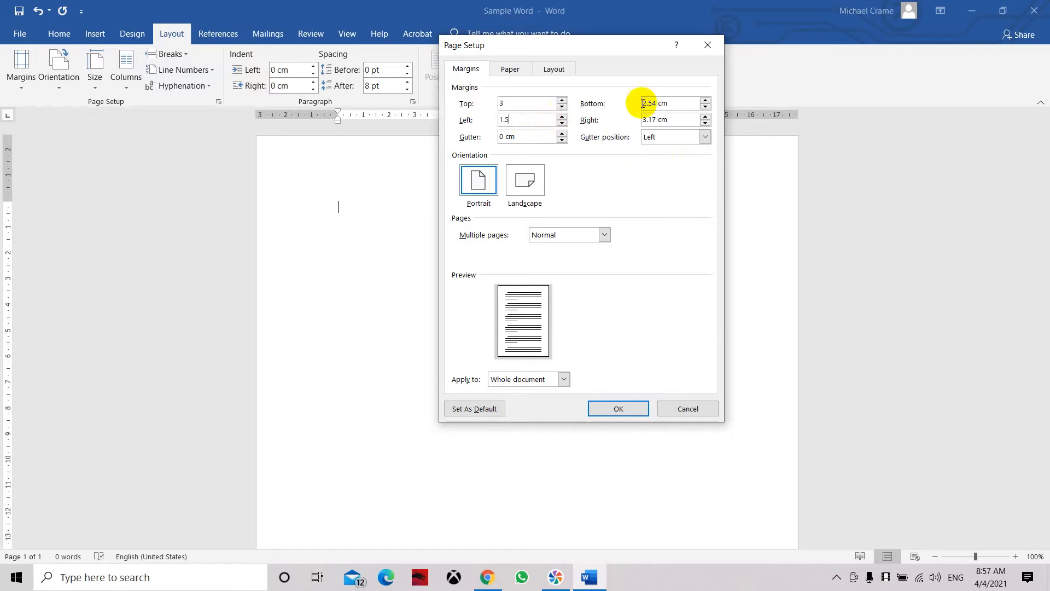
Step: Set the bottom margin to 1 cm and the right margin to 4 cm, and apply the custom margins to the whole document
click(684, 100)
drag(684, 100, 615, 101)
text(1)
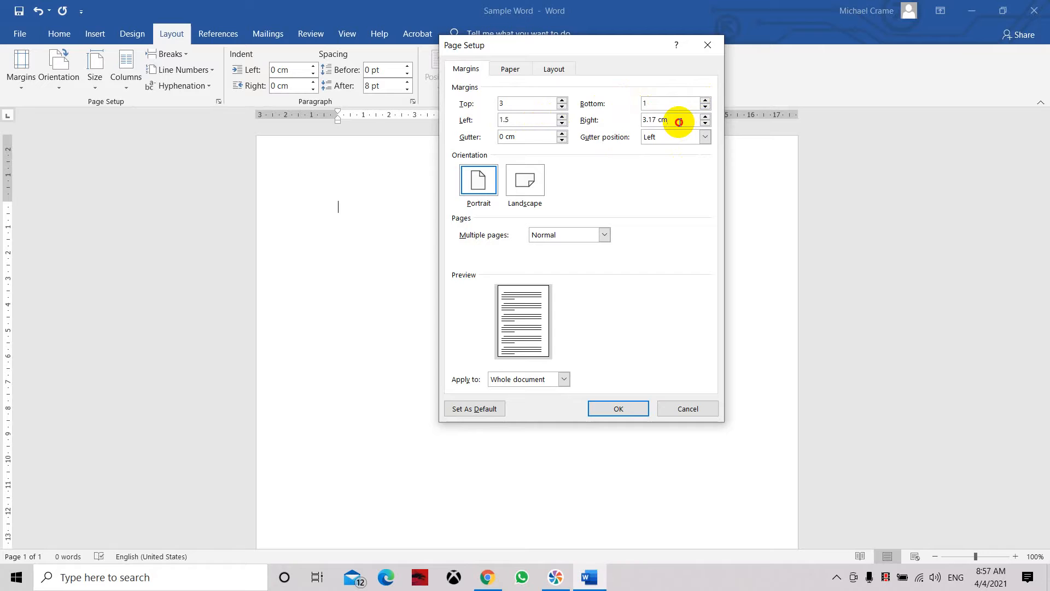
drag(679, 122, 632, 124)
text(4)
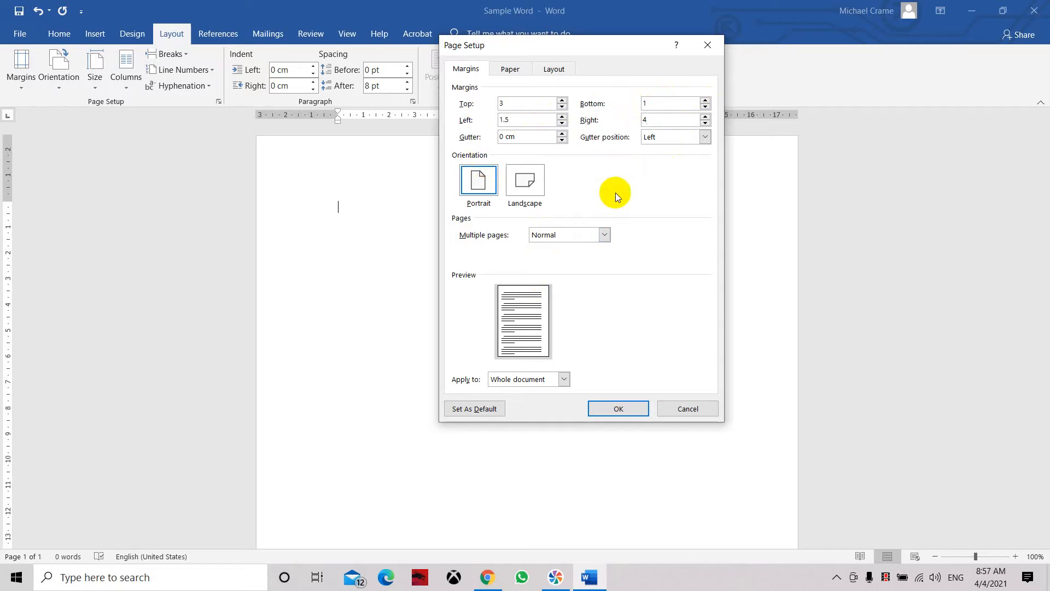
click(623, 409)
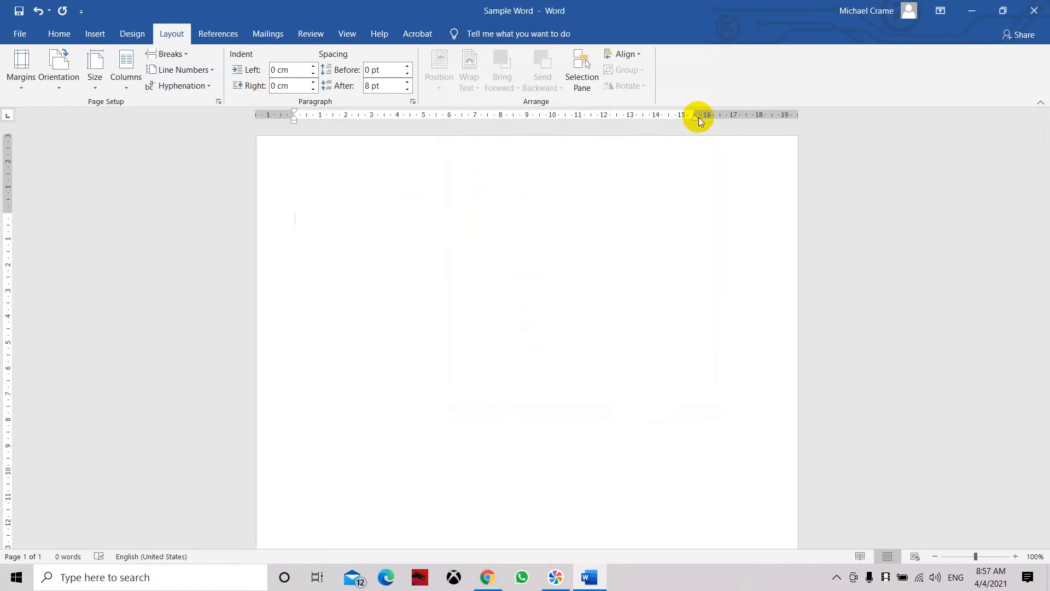
scroll(87, 405, down, 5)
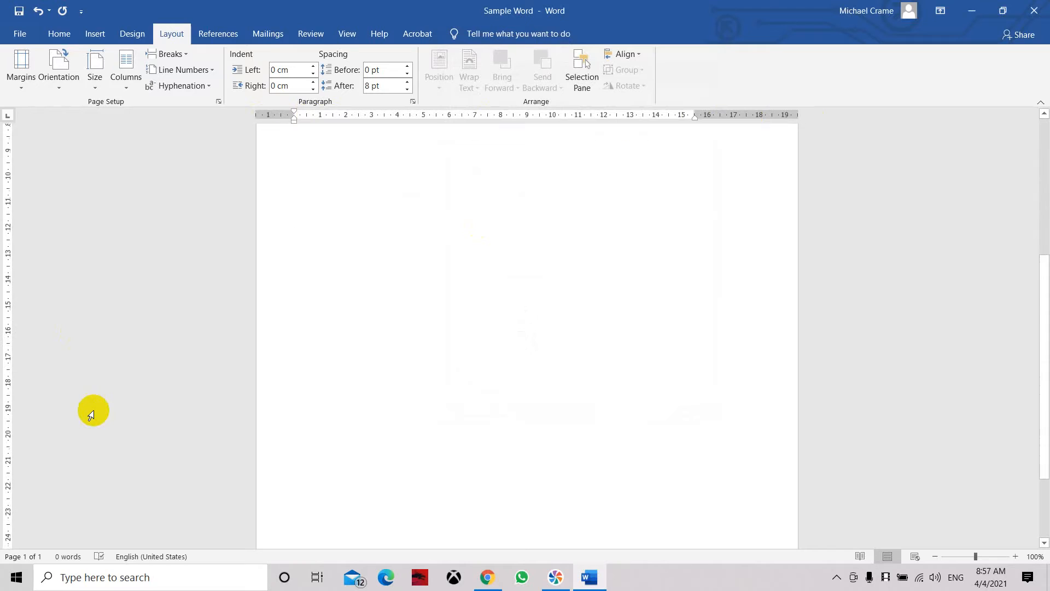
scroll(140, 475, up, 6)
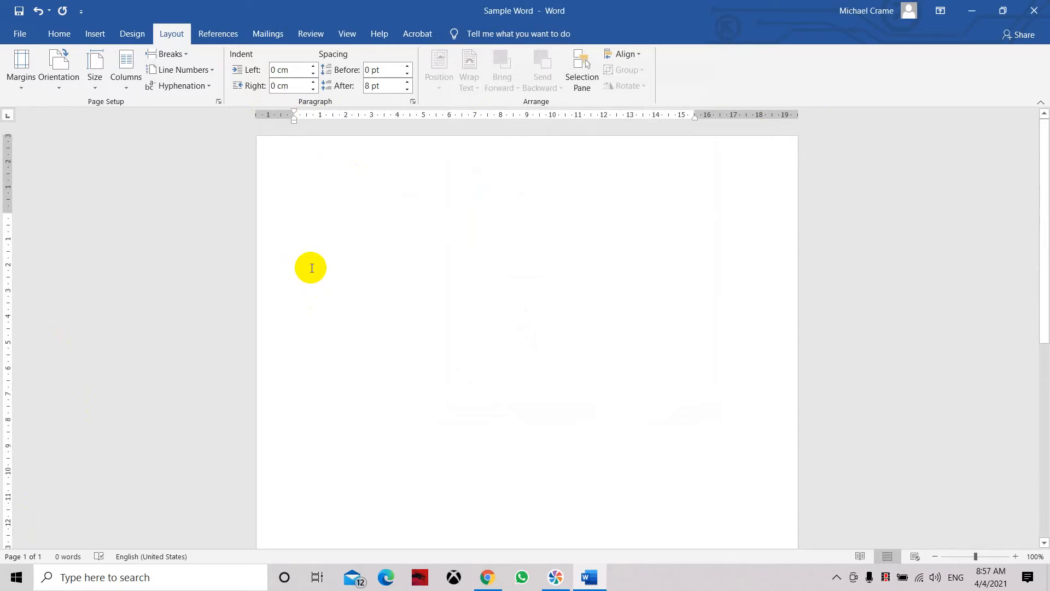
Step: Apply the Normal margin preset to the page and look over the whole page
click(15, 87)
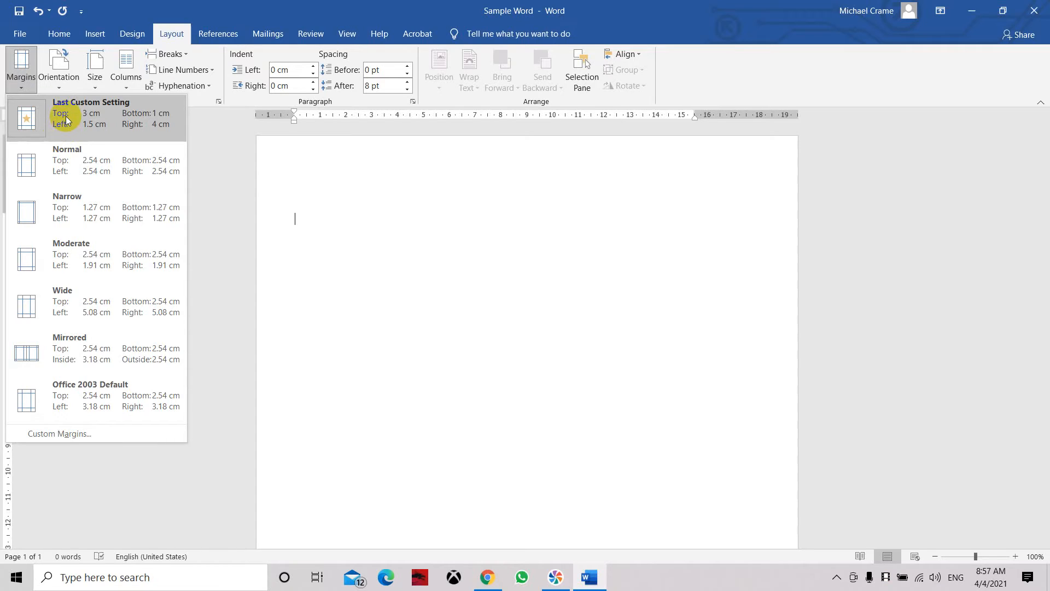
click(68, 171)
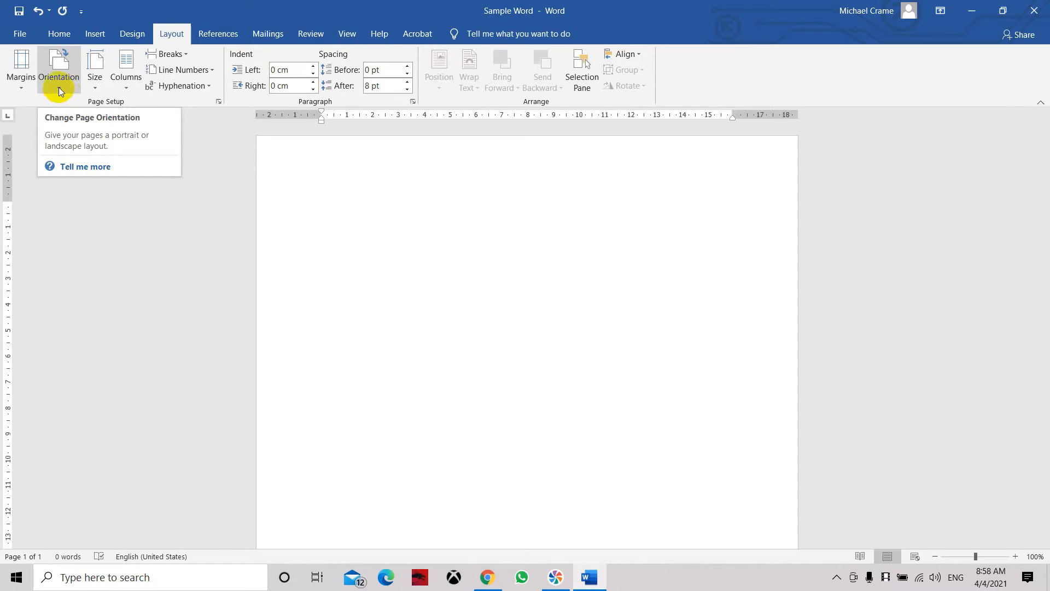
scroll(452, 286, down, 5)
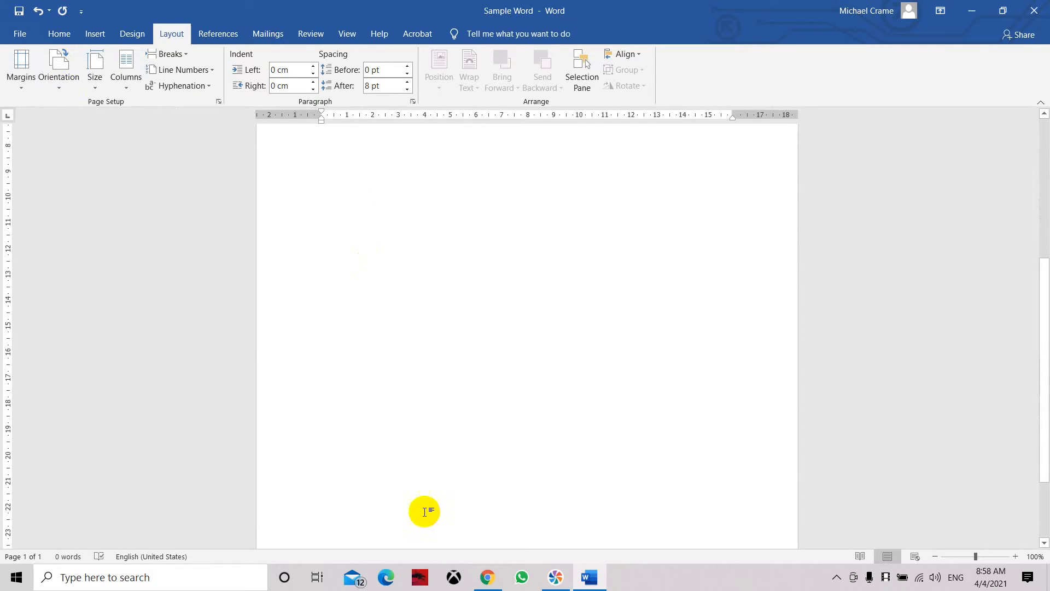
scroll(461, 464, down, 3)
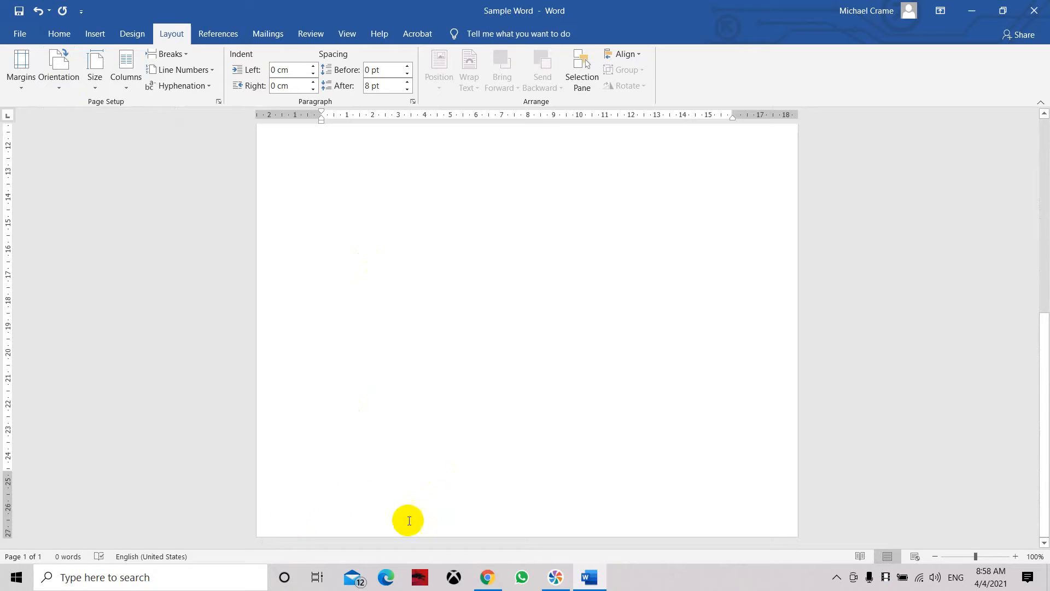
scroll(727, 492, up, 8)
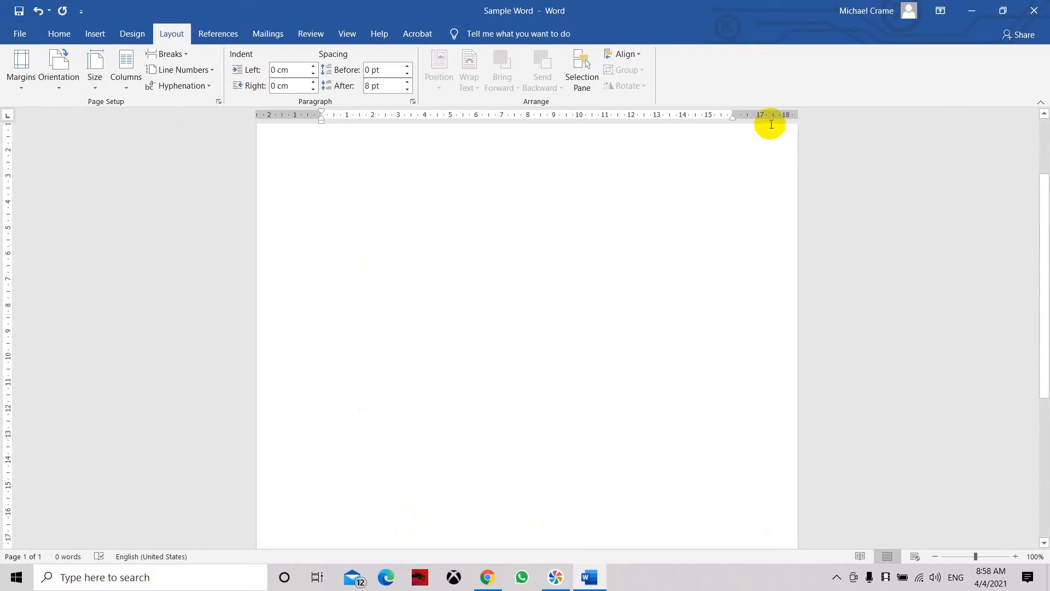
scroll(790, 481, down, 4)
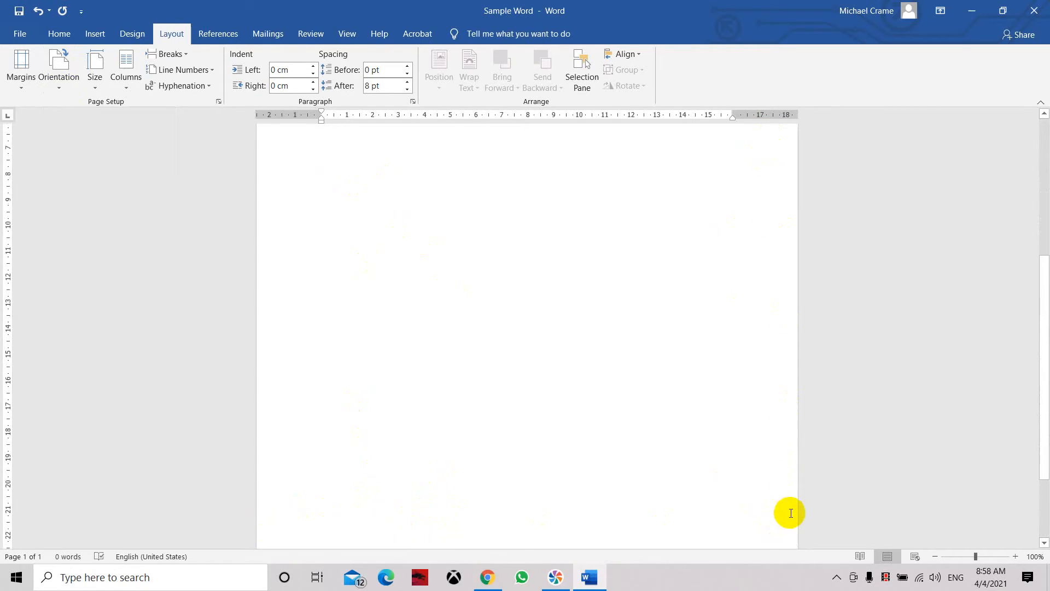
scroll(787, 506, up, 5)
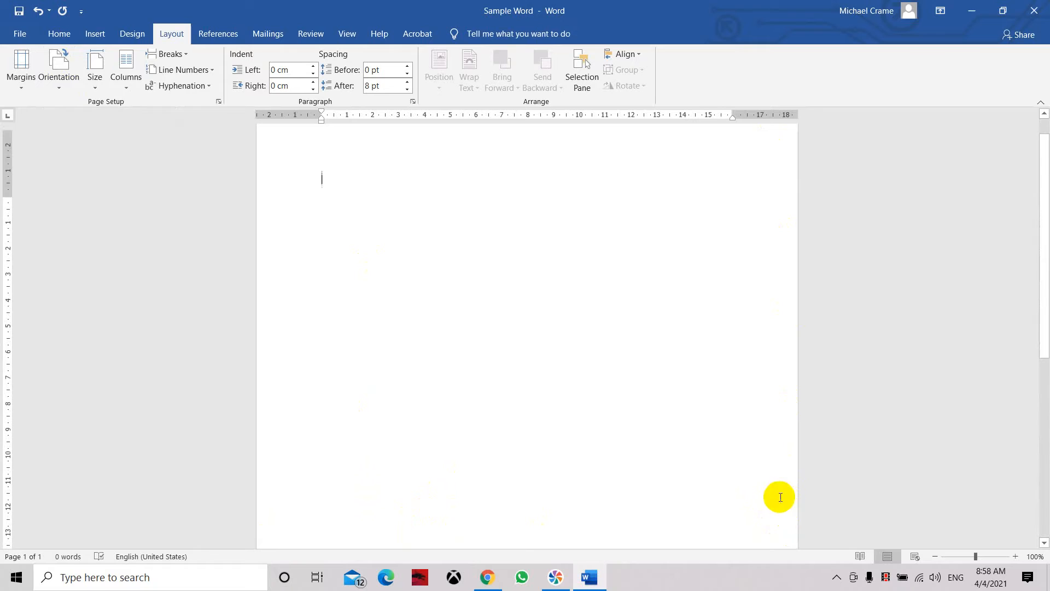
Step: Try the Landscape page orientation and switch back to Portrait
click(58, 87)
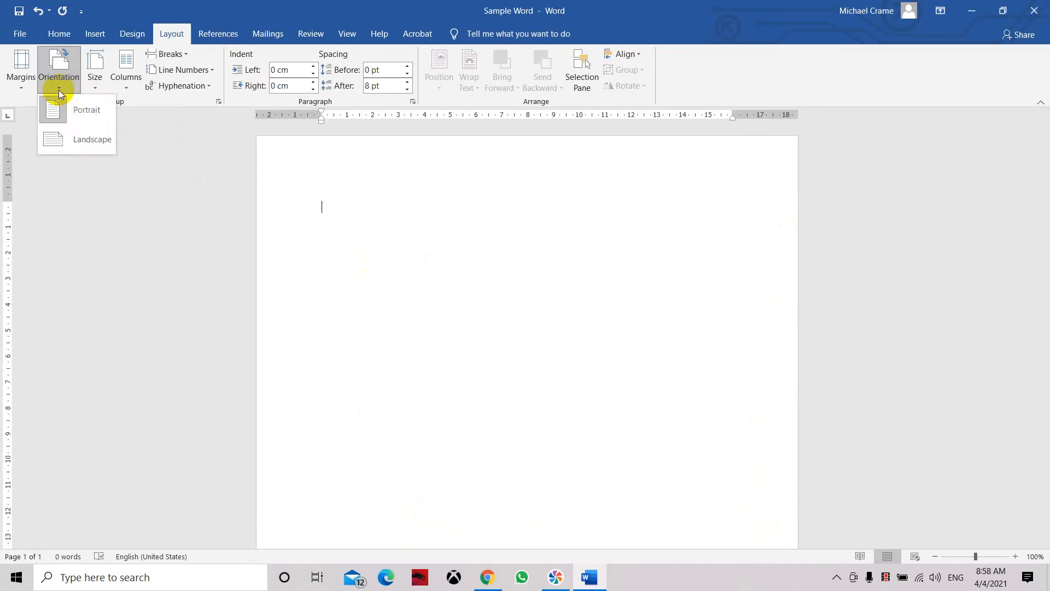
click(63, 138)
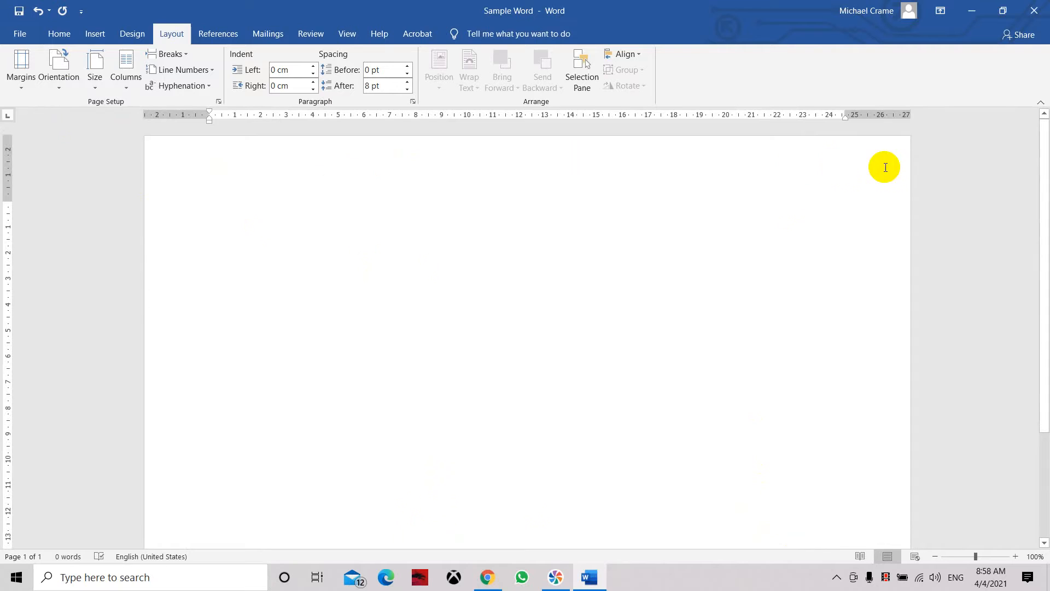
scroll(771, 240, down, 3)
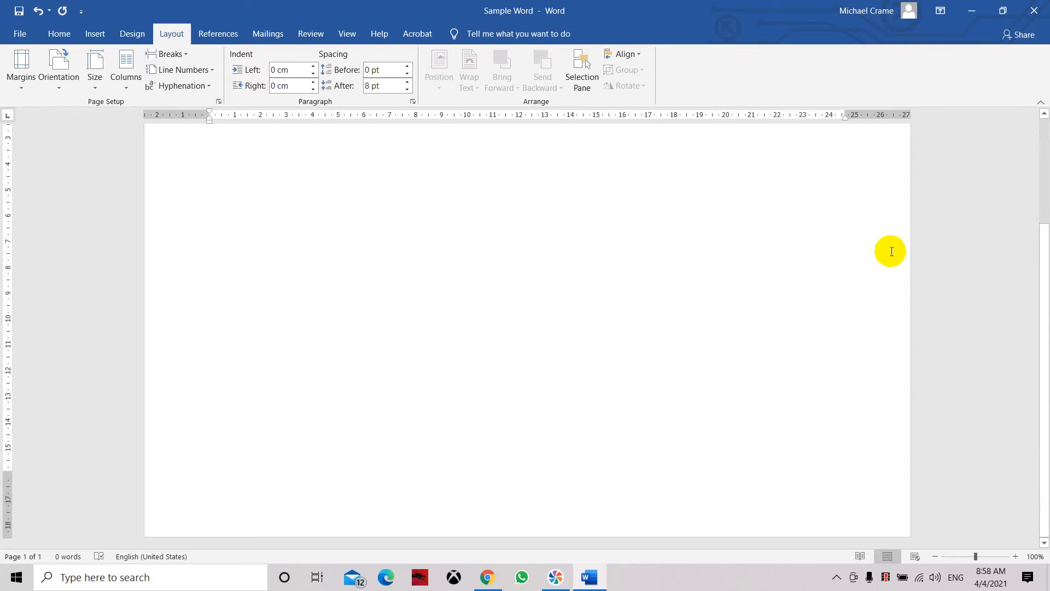
scroll(887, 171, up, 3)
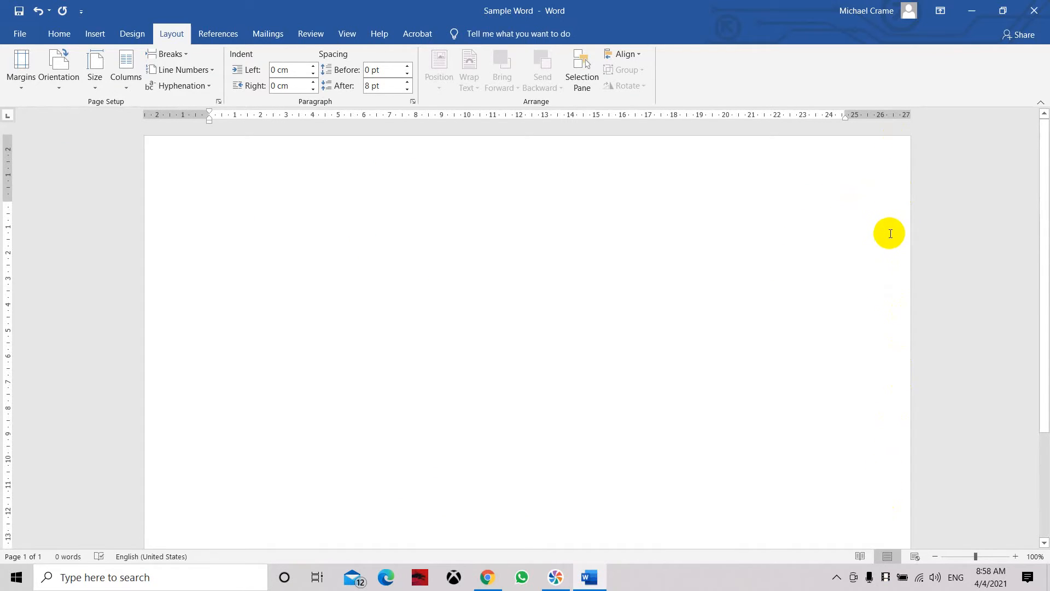
click(70, 97)
click(68, 104)
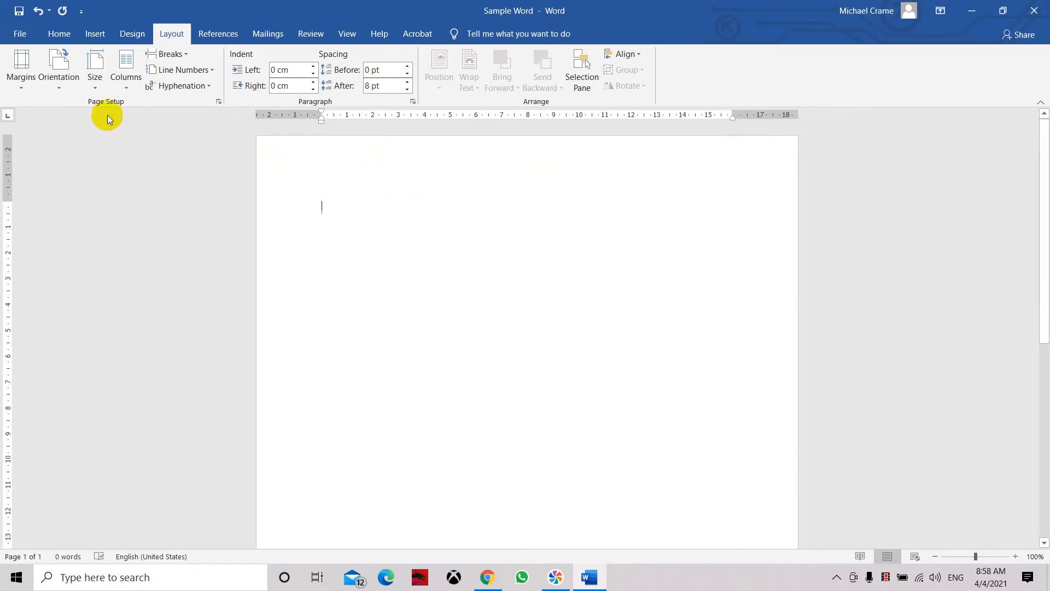
Step: Set the paper size to Letter and the paragraph spacing after to 20 pt
click(96, 93)
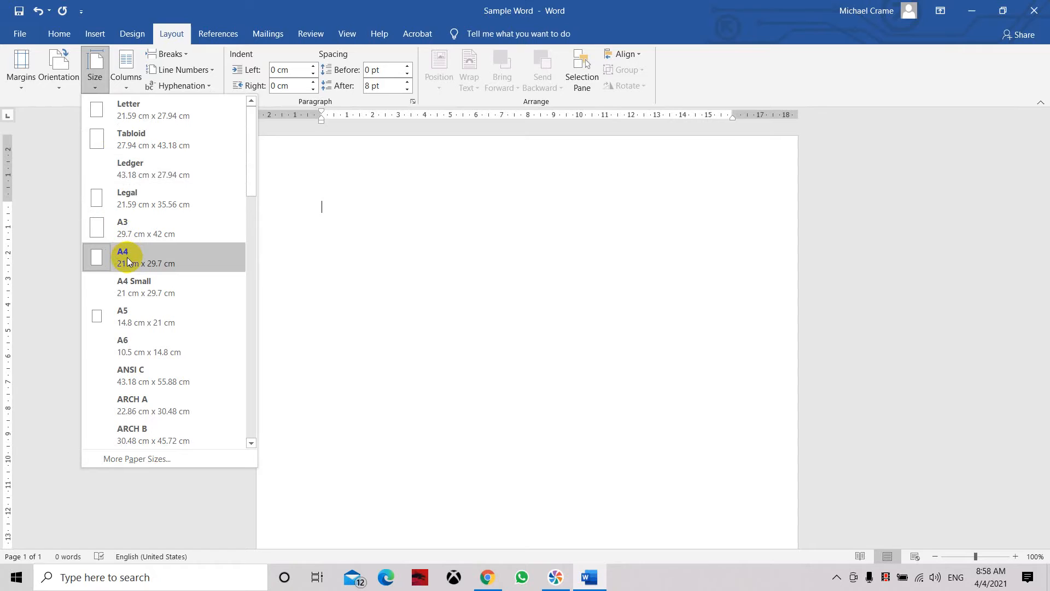
click(130, 120)
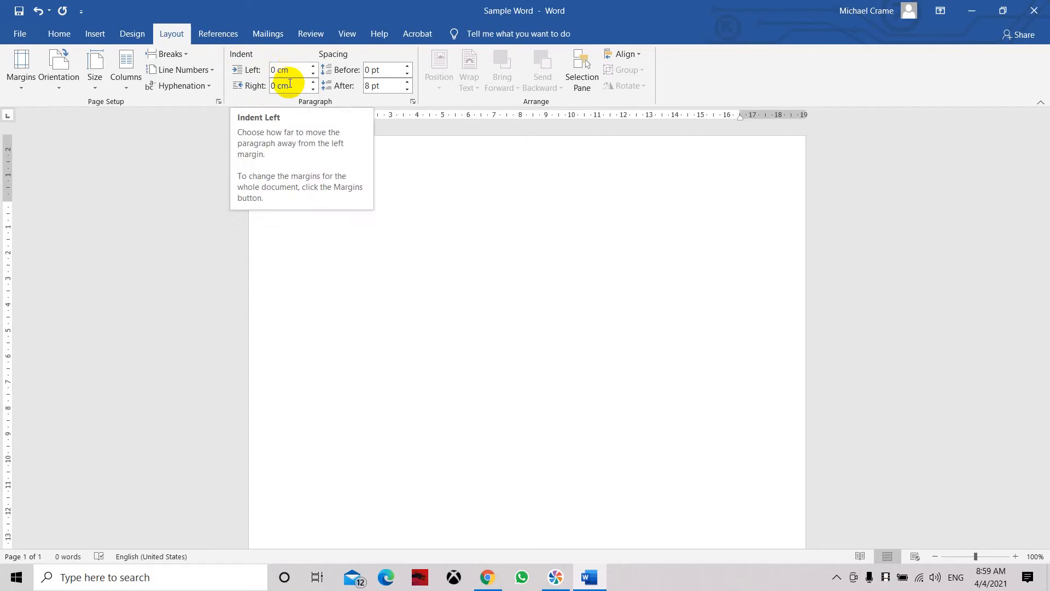
click(384, 83)
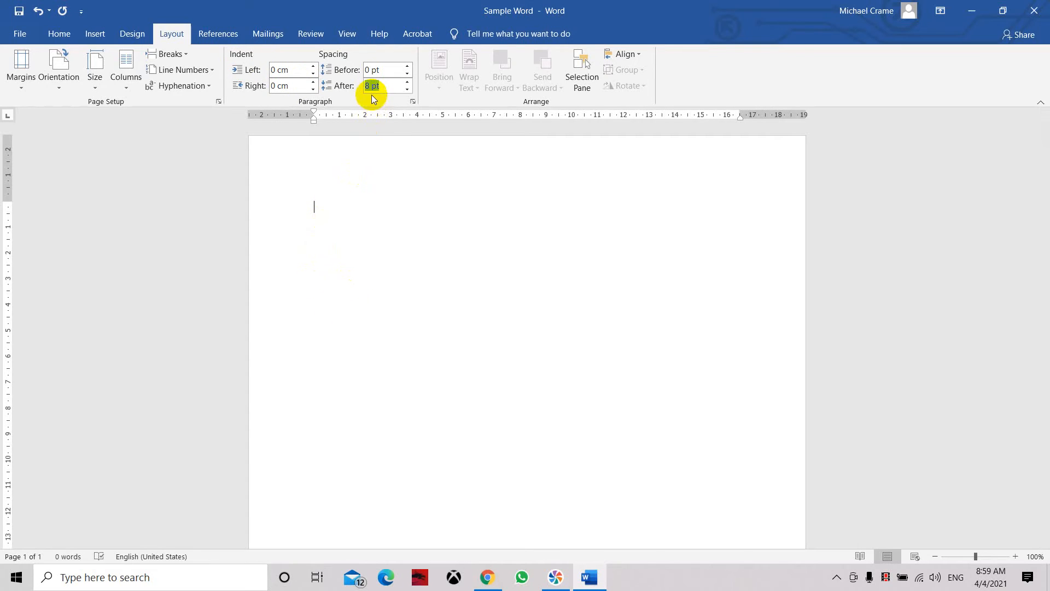
text(20)
key(Return)
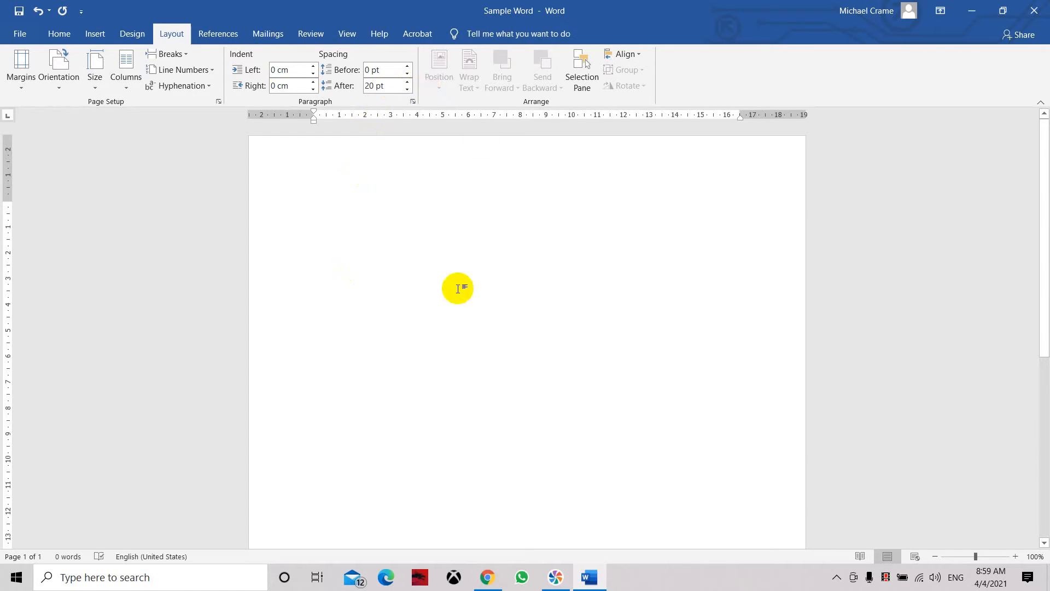
Step: Copy the career objective paragraph from the resume template in Document2 and paste it as text only into the Sample Word document
click(596, 577)
double_click(750, 42)
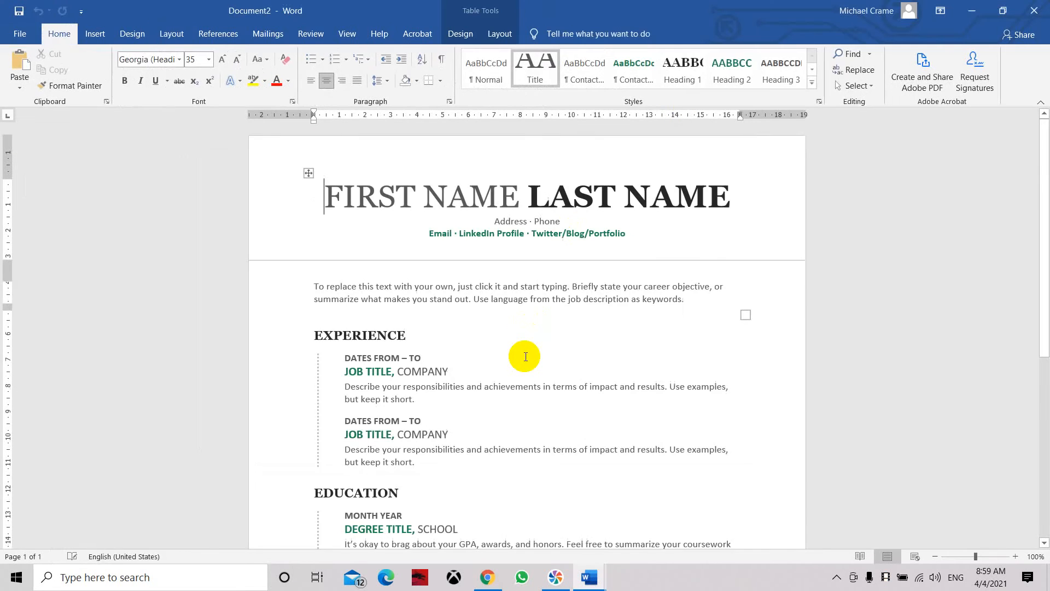
scroll(524, 356, down, 3)
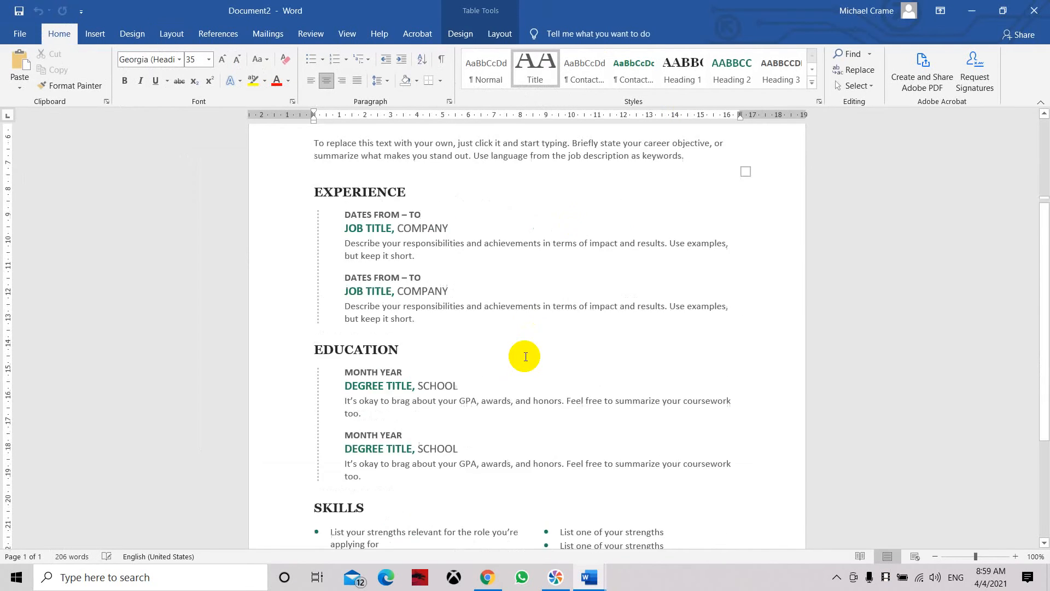
click(690, 171)
key(ctrl+c)
click(589, 576)
click(510, 471)
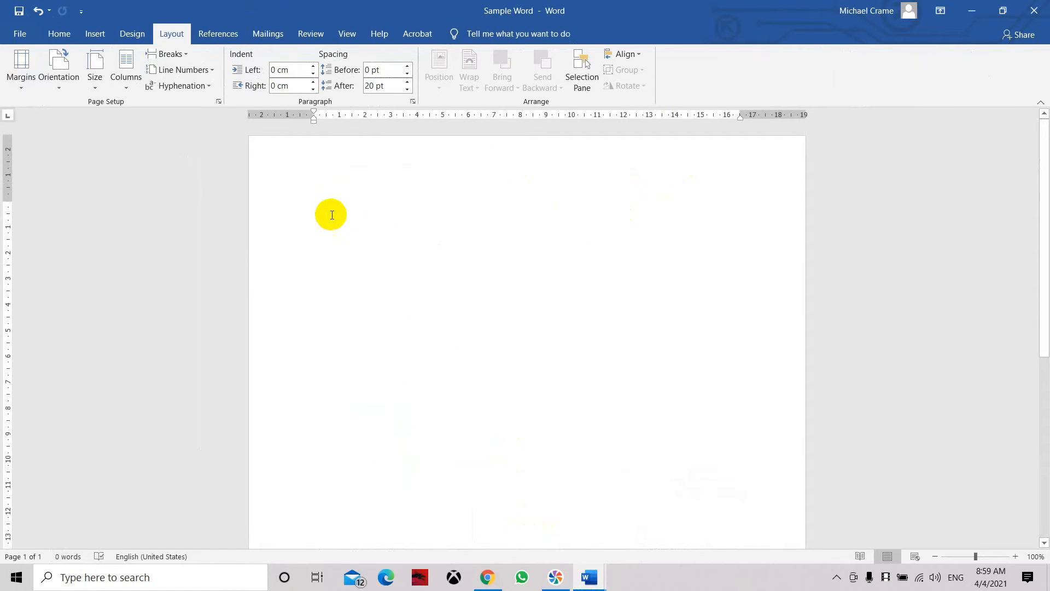
right_click(331, 214)
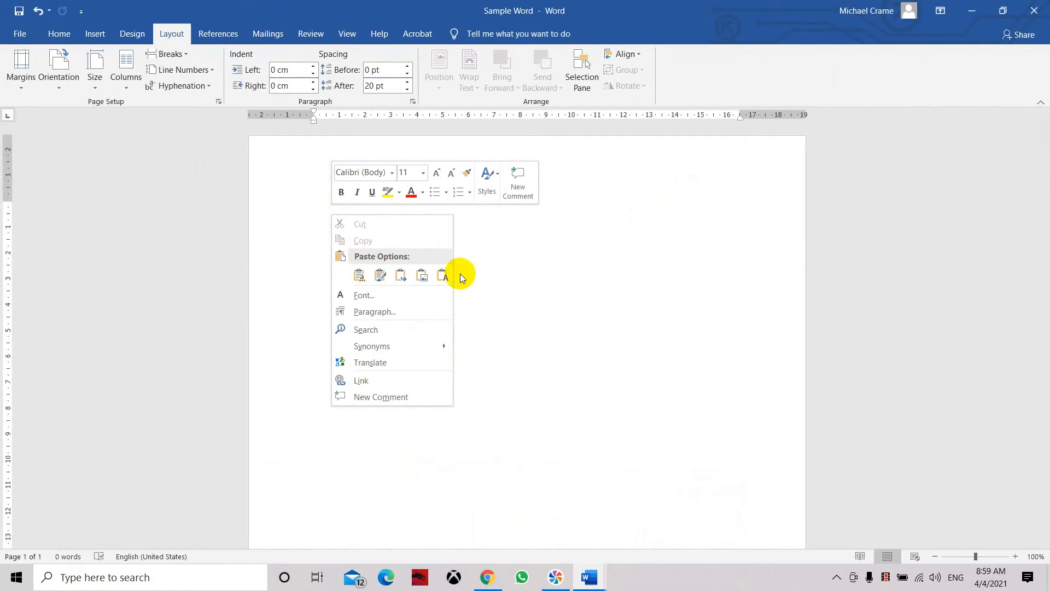
click(443, 275)
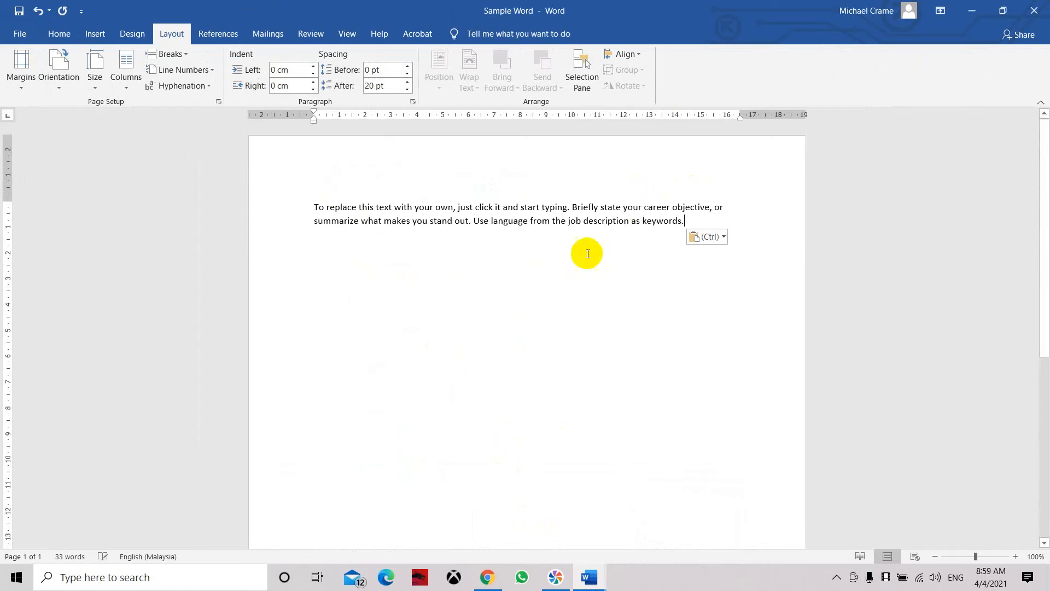
Step: Paste the copied paragraph again after the existing text and split it off as a second paragraph
click(368, 221)
right_click(701, 221)
click(811, 280)
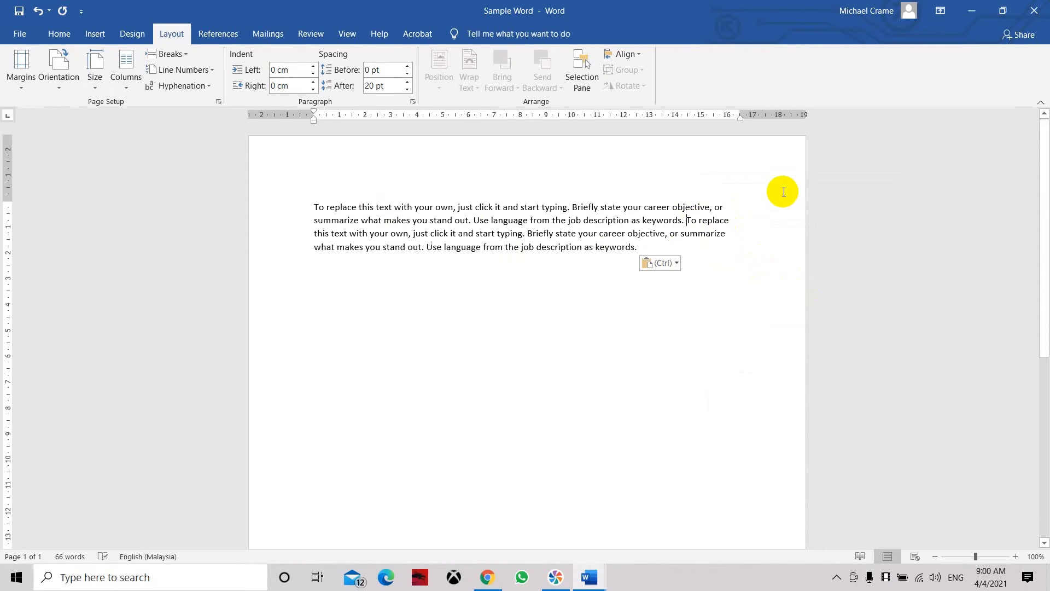
key(Return)
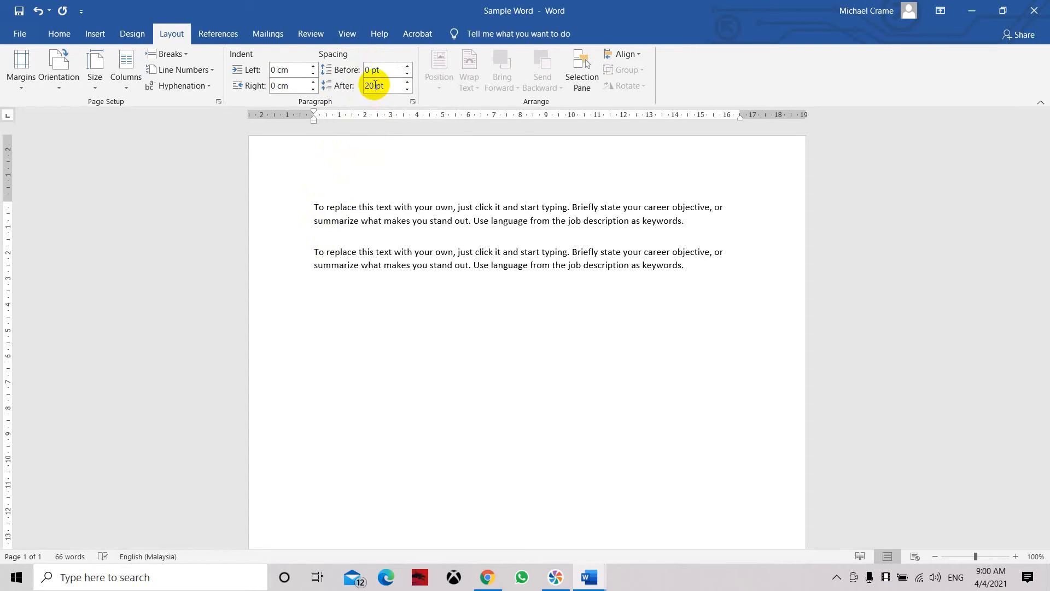
Step: Set the second paragraph's spacing after to 40 pt
drag(375, 86, 358, 89)
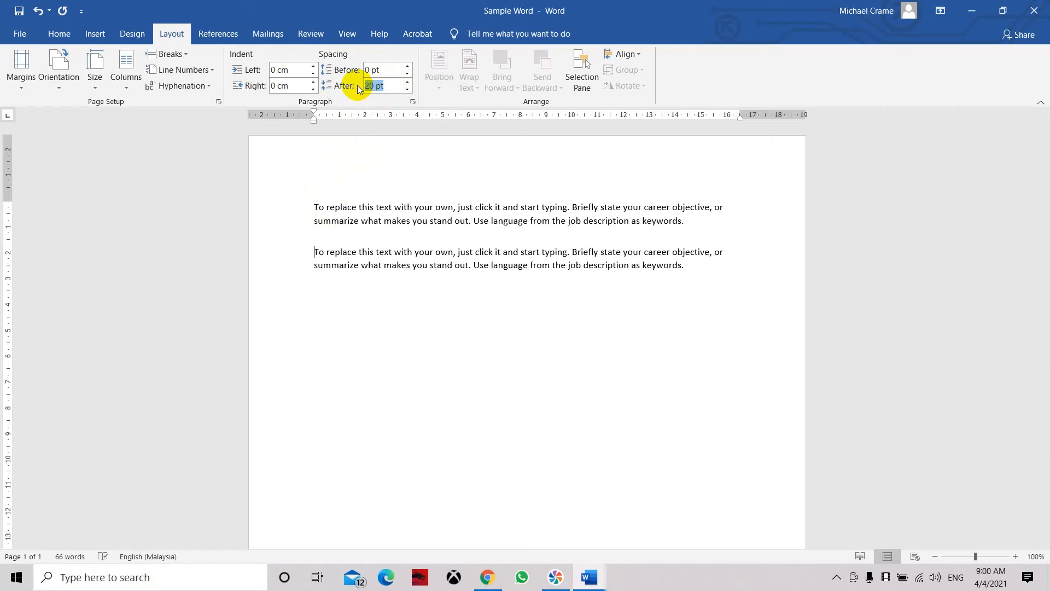
text(40)
key(Return)
click(571, 244)
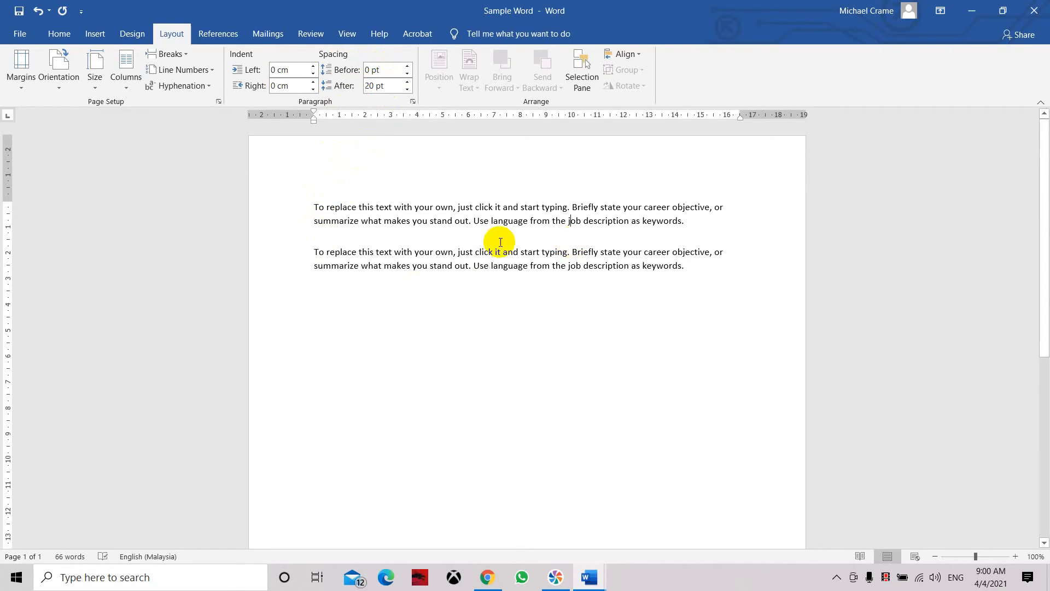
click(313, 251)
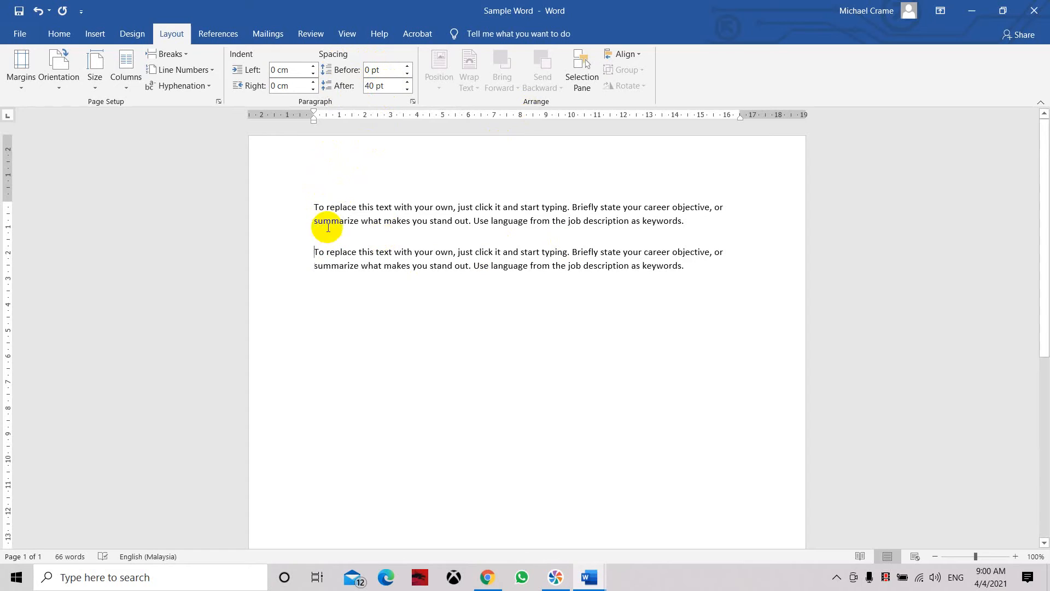
Step: Merge the second paragraph into the first so both run on as one continuous paragraph
key(BackSpace)
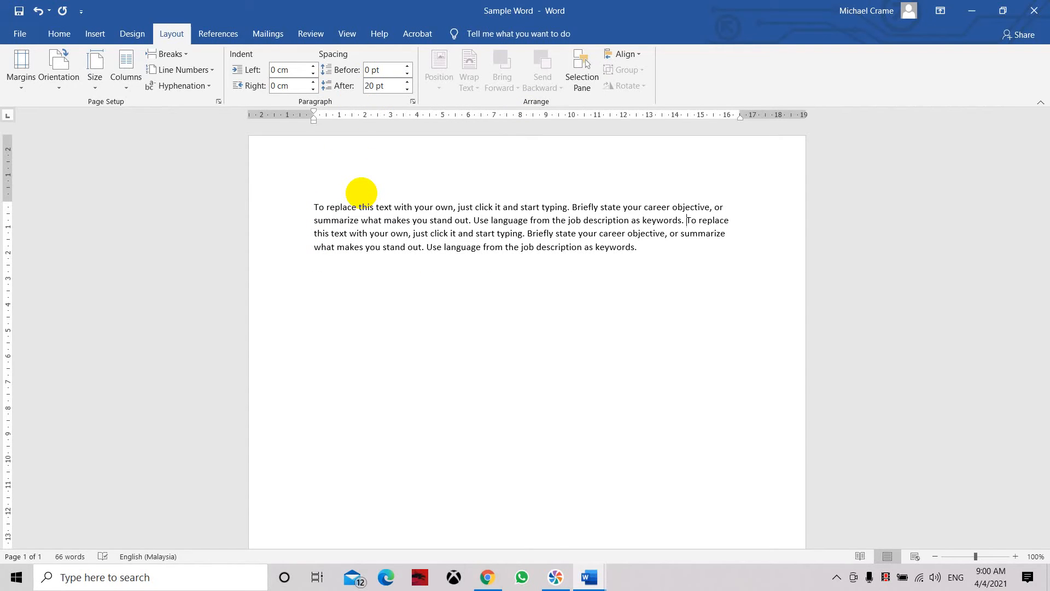
key(Return)
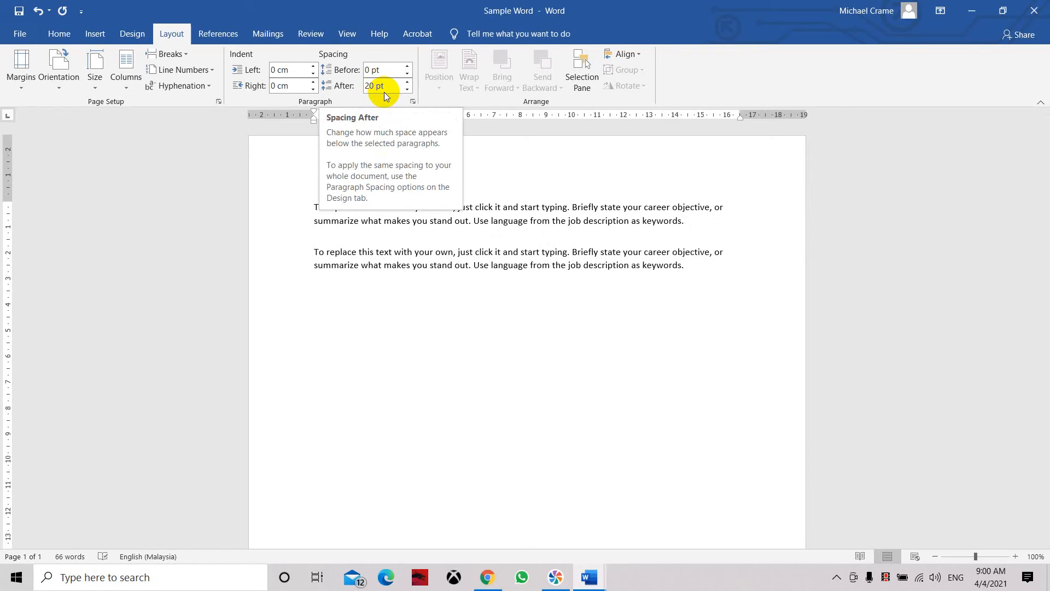
key(BackSpace)
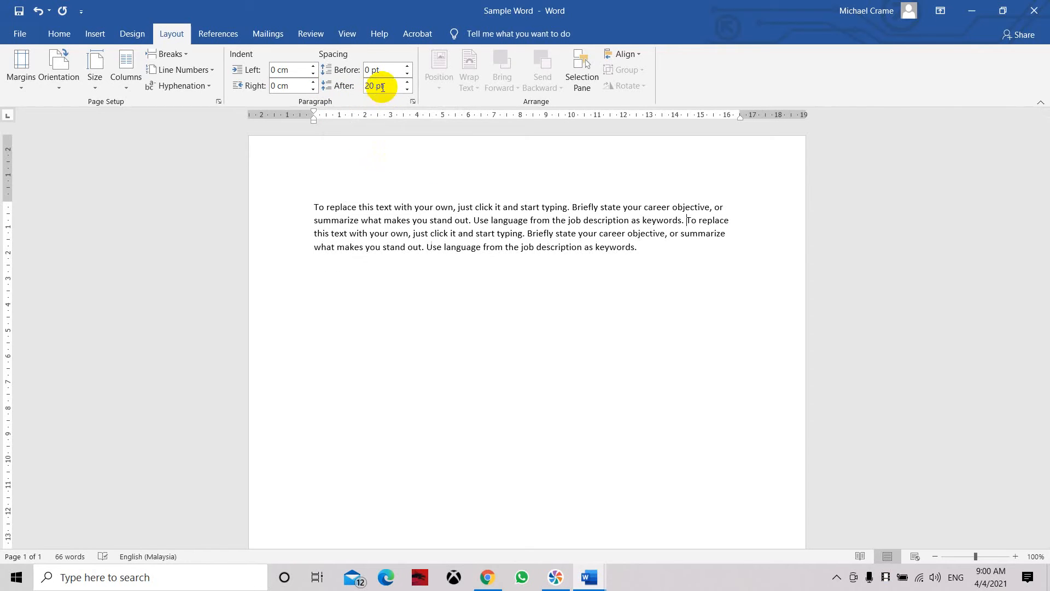
Step: Set the merged paragraph's spacing after to 40 pt and split it into two paragraphs before the second "To replace this text"
double_click(377, 87)
text(40)
key(Return)
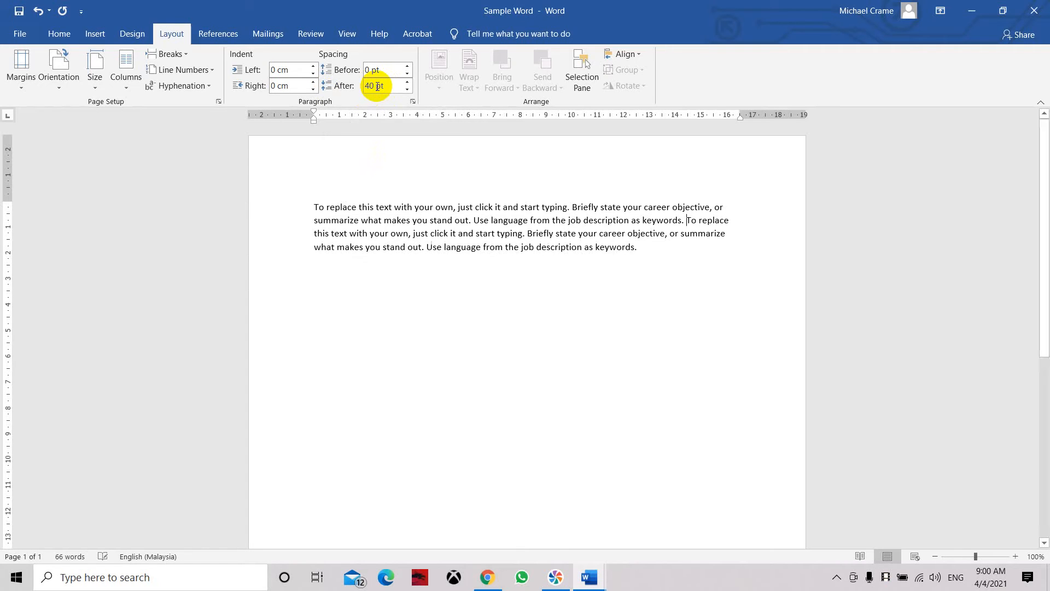
click(390, 88)
key(Return)
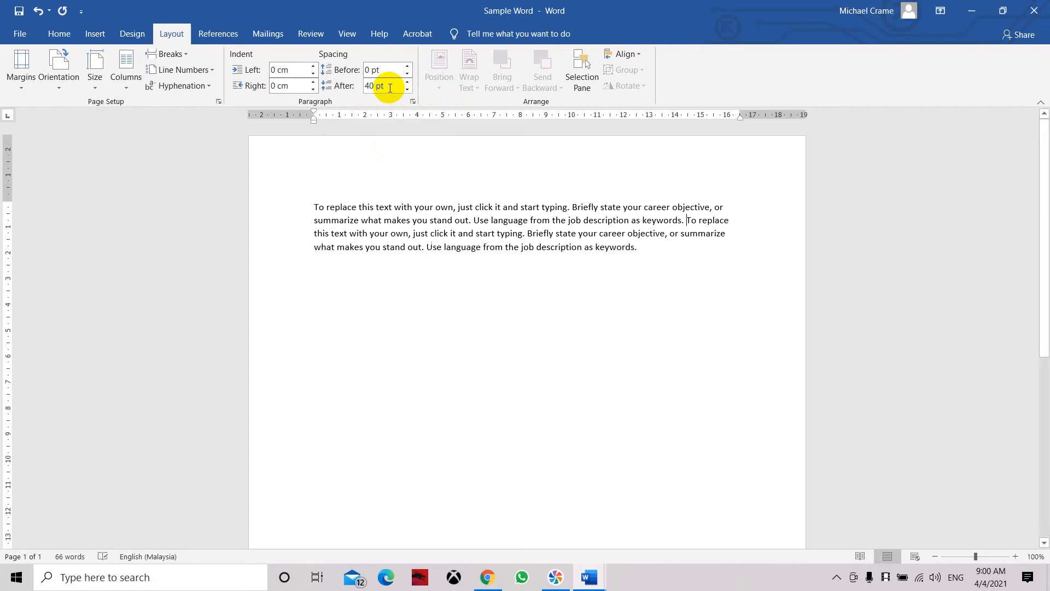
click(686, 220)
key(Return)
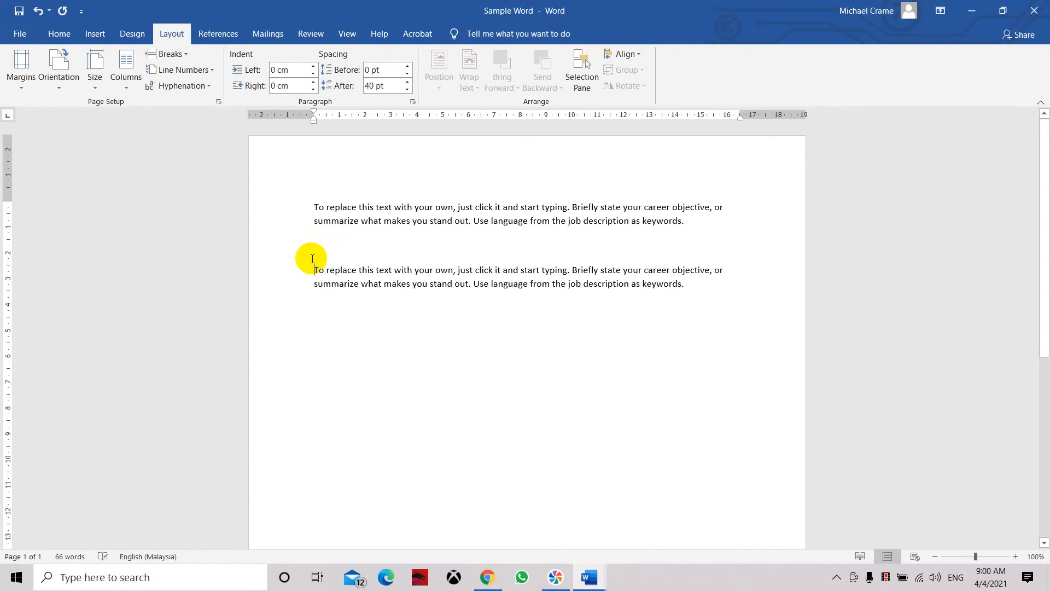
Step: Set the spacing after of both paragraphs to 100 pt
drag(684, 284, 358, 167)
click(388, 86)
text(100)
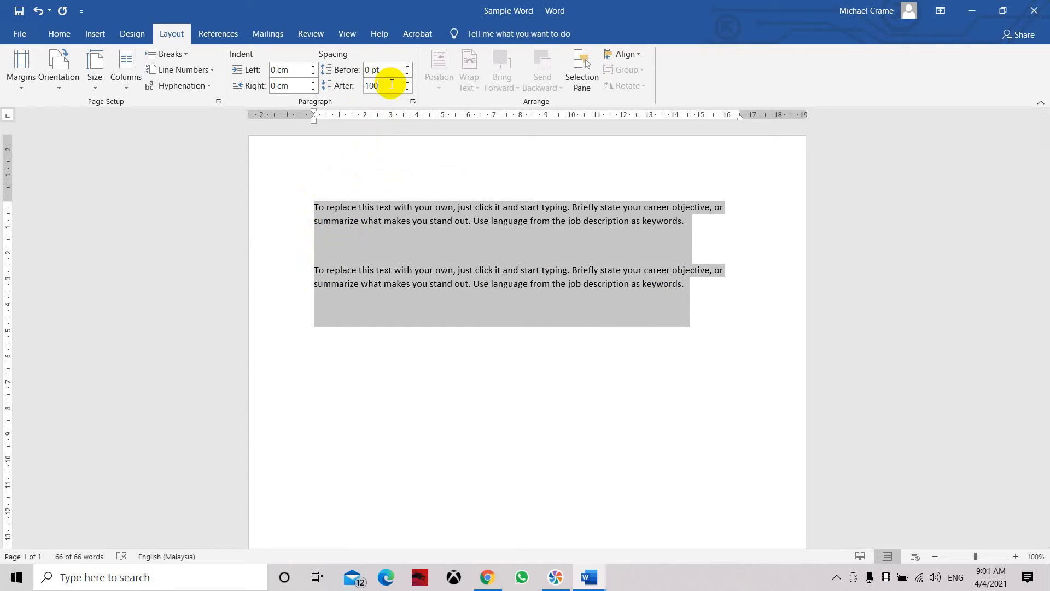
key(Return)
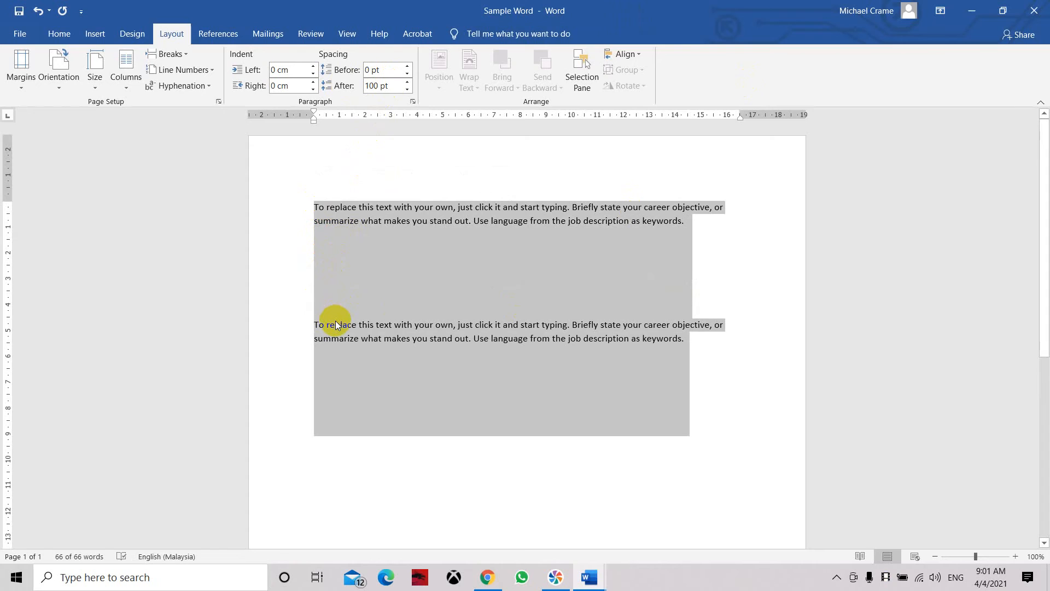
Step: Reduce the spacing after of both paragraphs to 10 pt
double_click(372, 86)
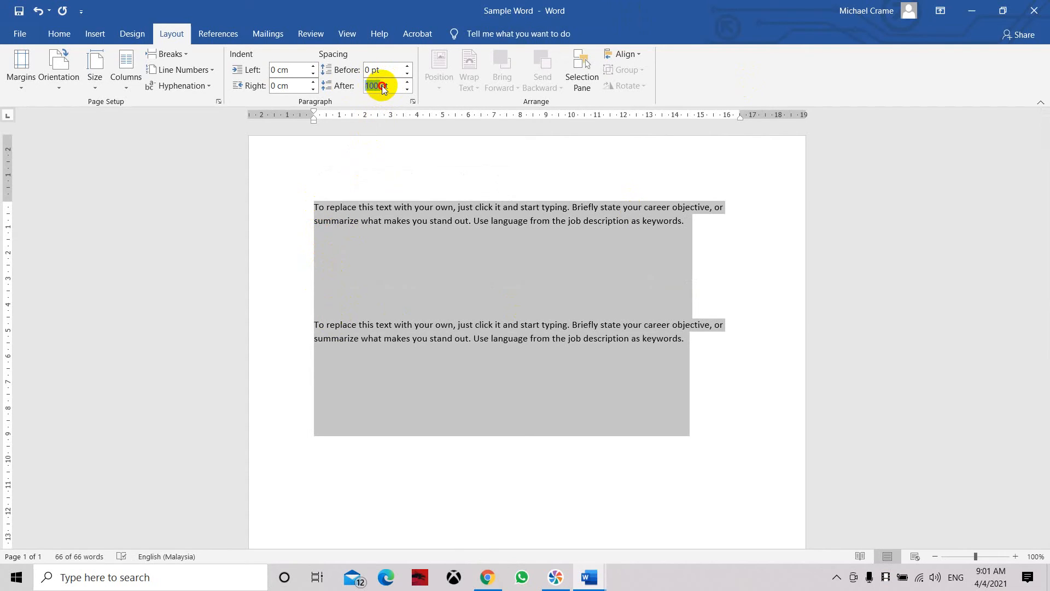
key(BackSpace)
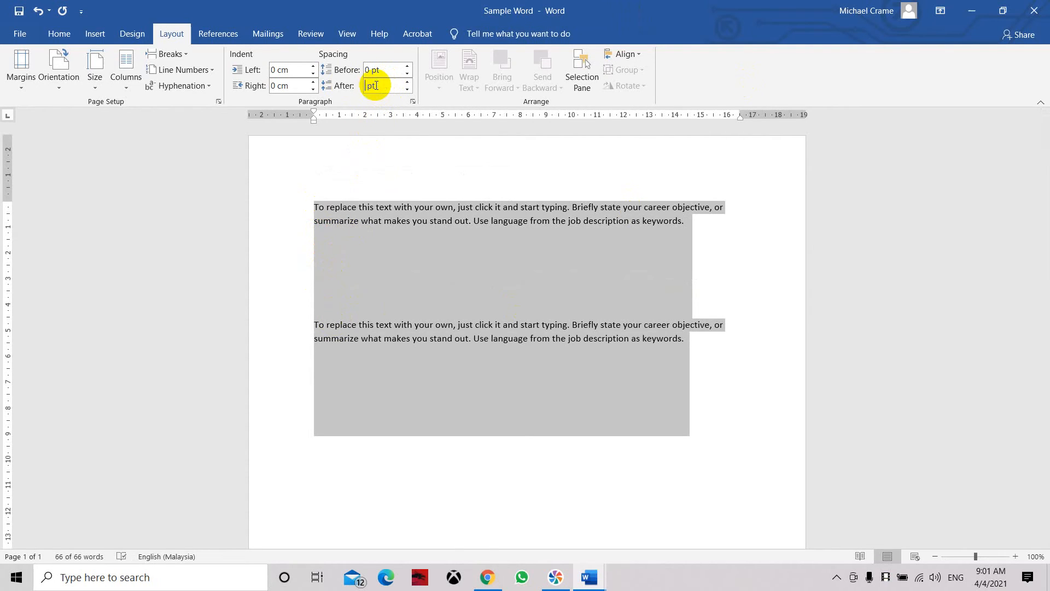
text(2)
key(BackSpace)
text(10)
key(Return)
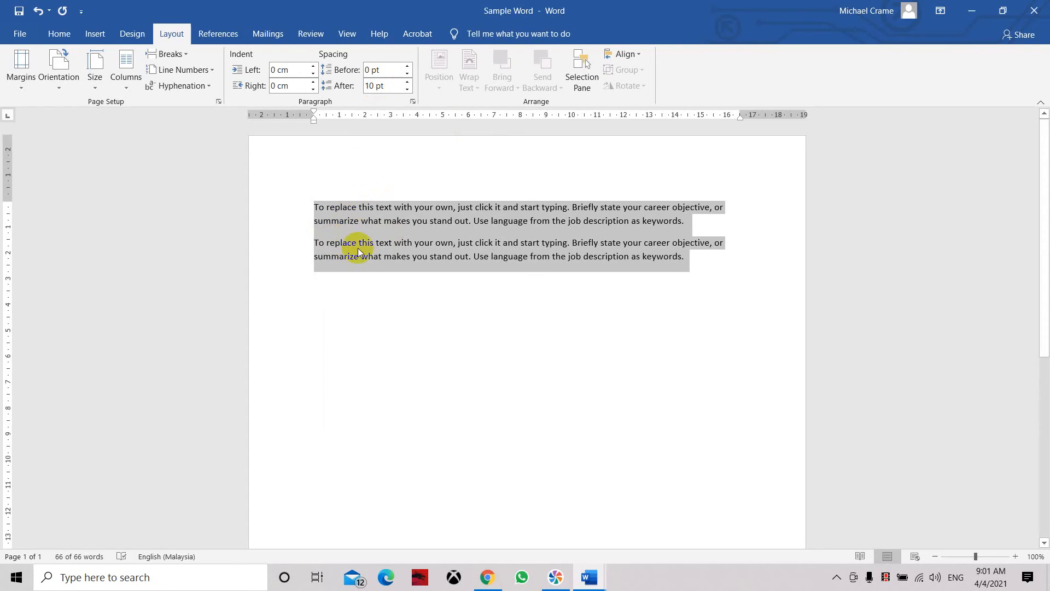
Step: Set the spacing after of both paragraphs to 15 pt and deselect the text
click(399, 83)
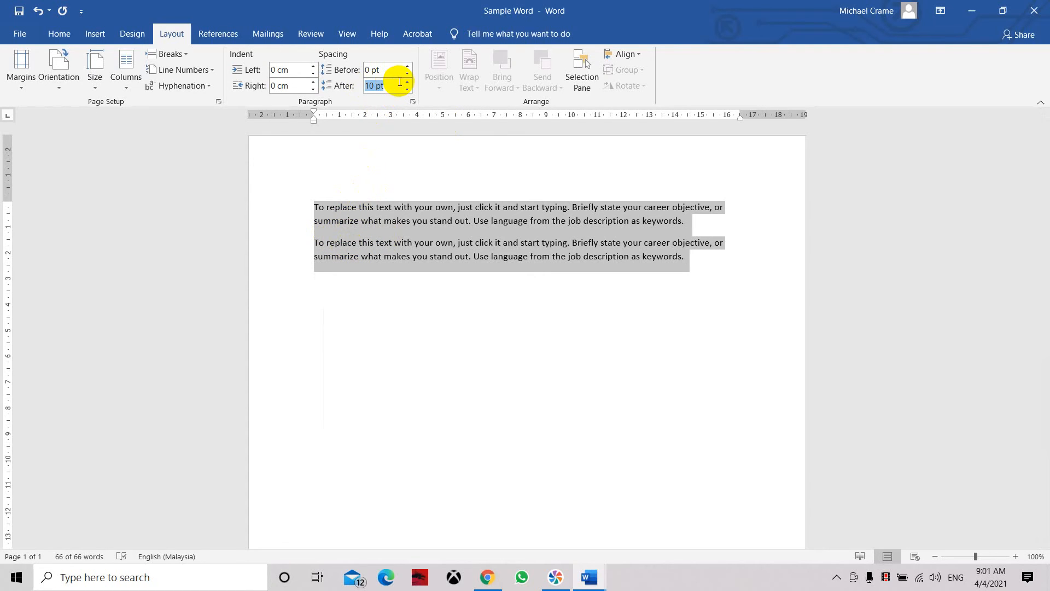
text(15)
key(Return)
click(533, 297)
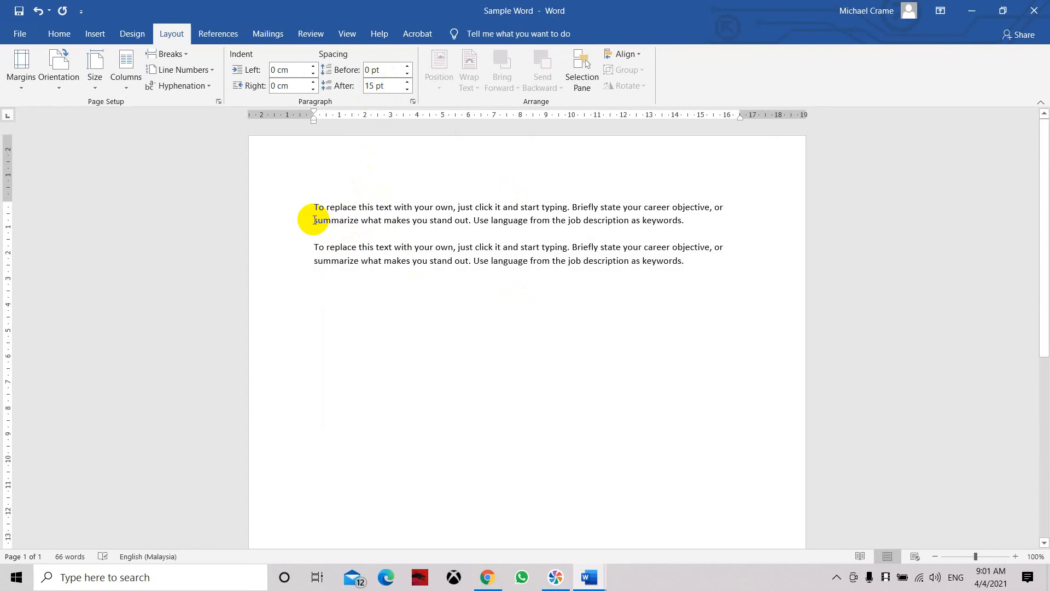
Step: Set the first paragraph's line spacing to Multiple at 2.5 in its paragraph settings
drag(315, 206, 705, 212)
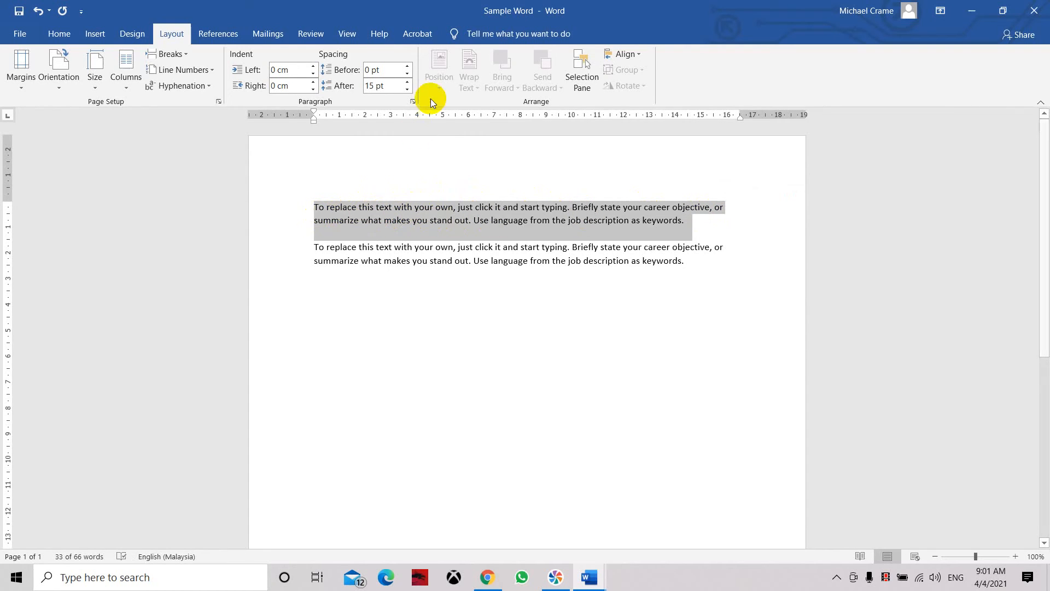
right_click(391, 208)
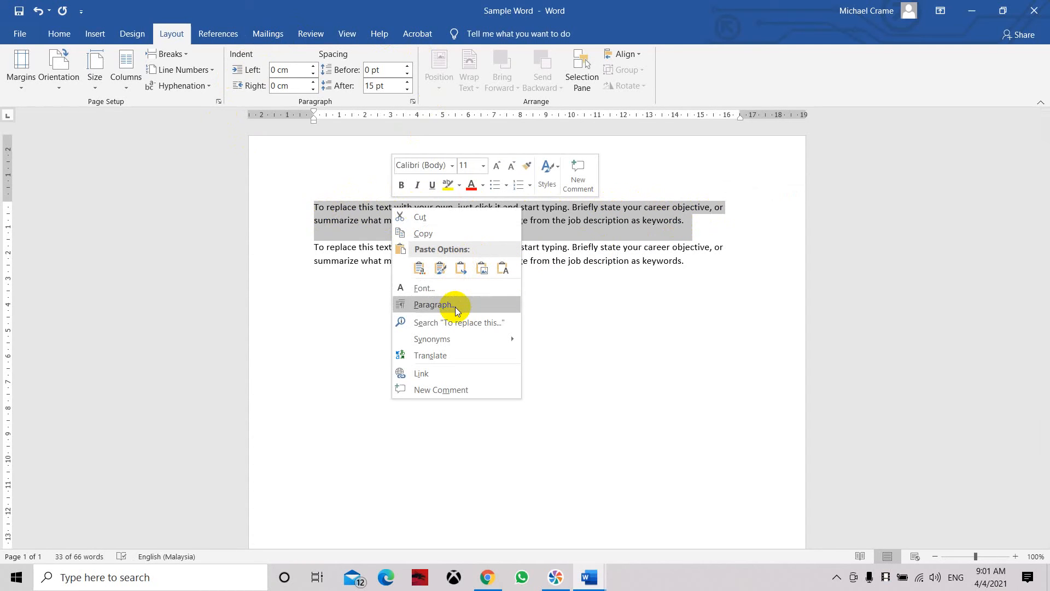
click(434, 304)
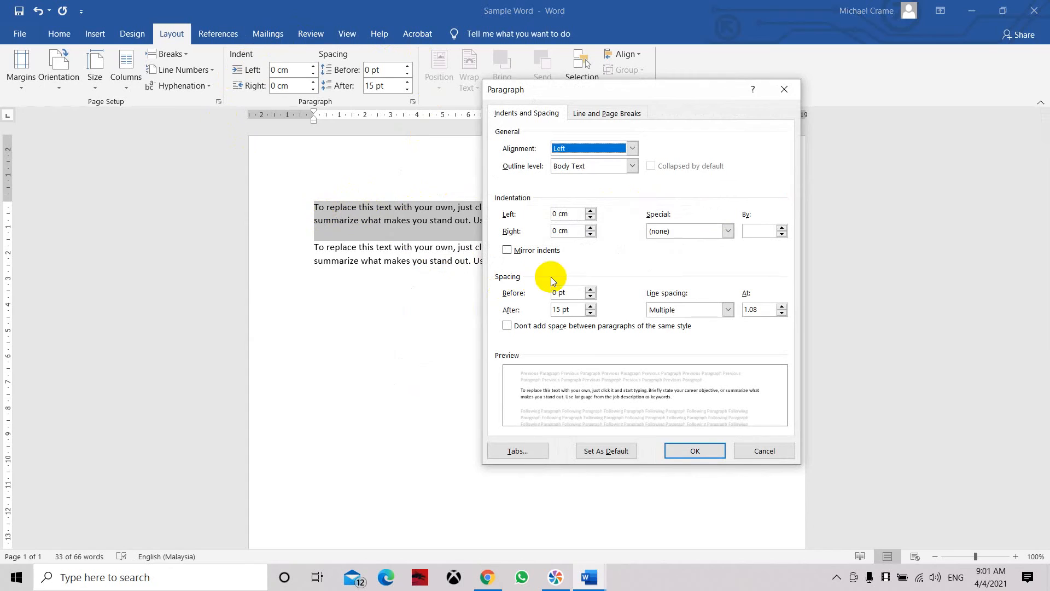
drag(692, 87, 861, 79)
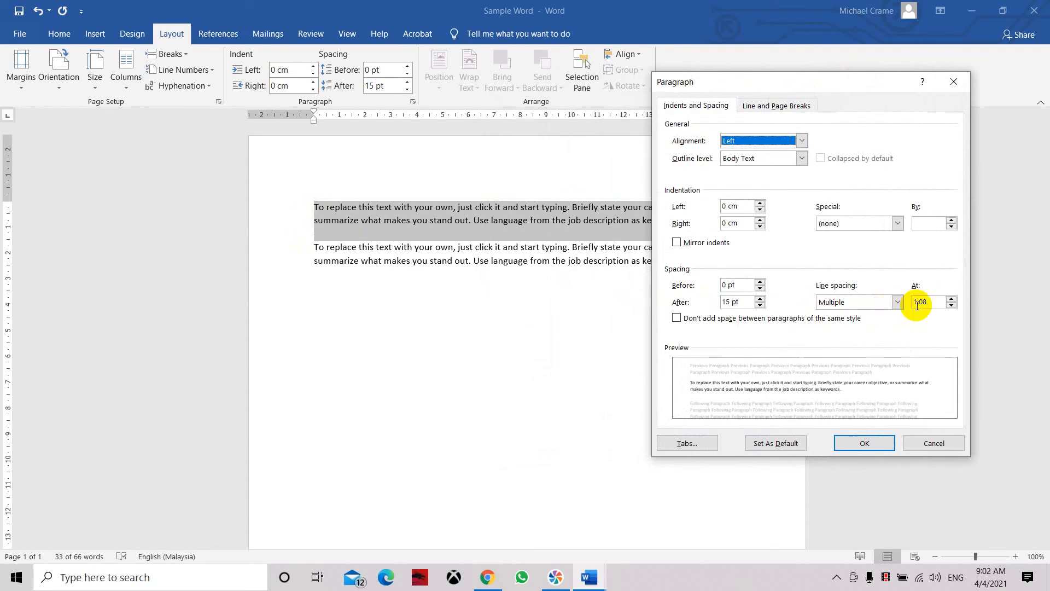
click(950, 298)
click(950, 299)
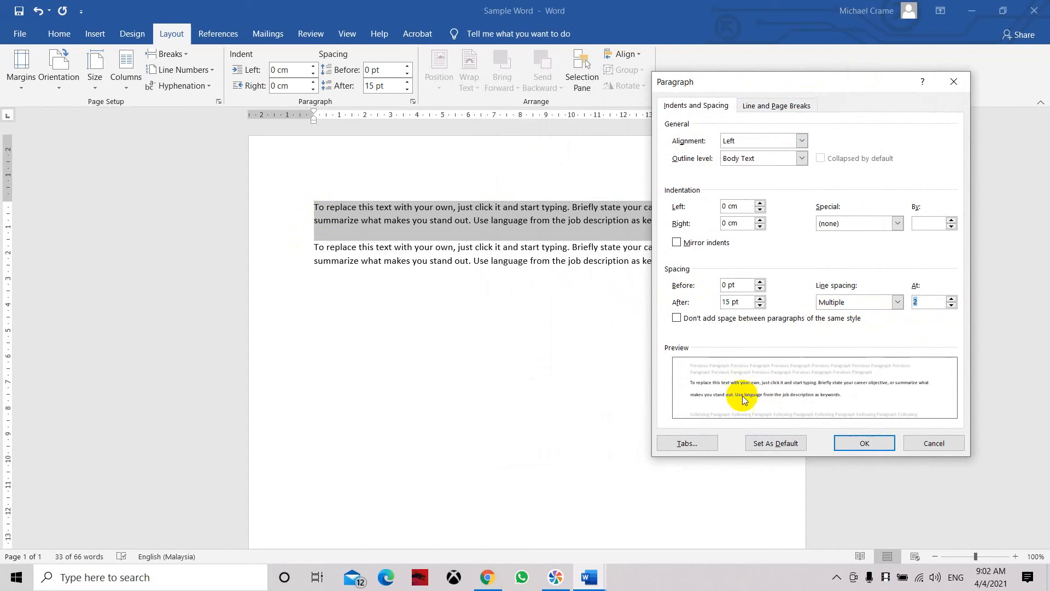
click(950, 305)
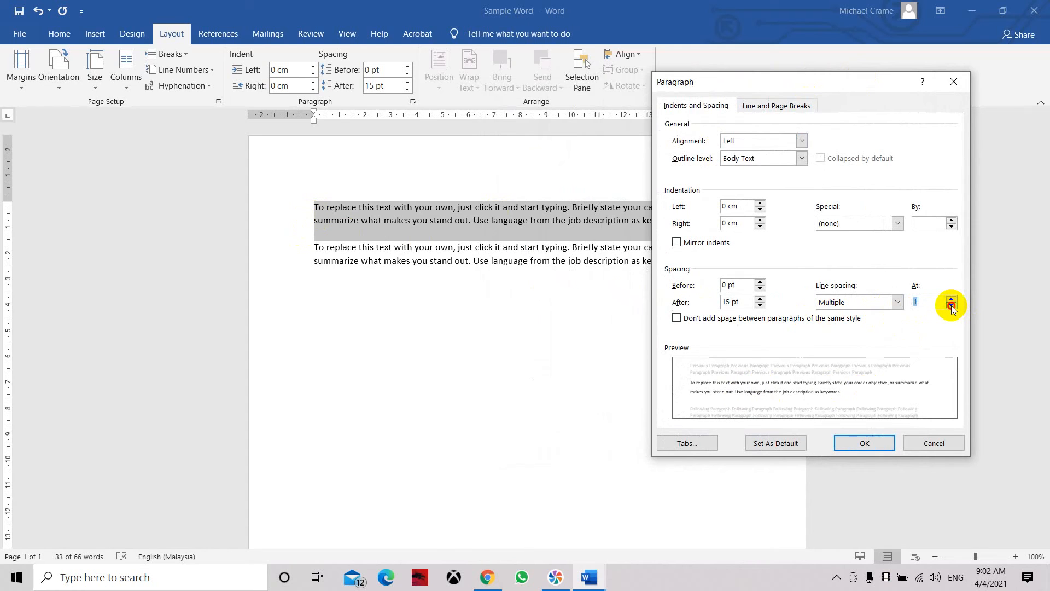
click(951, 305)
click(950, 306)
click(950, 298)
click(950, 297)
click(950, 298)
click(950, 298)
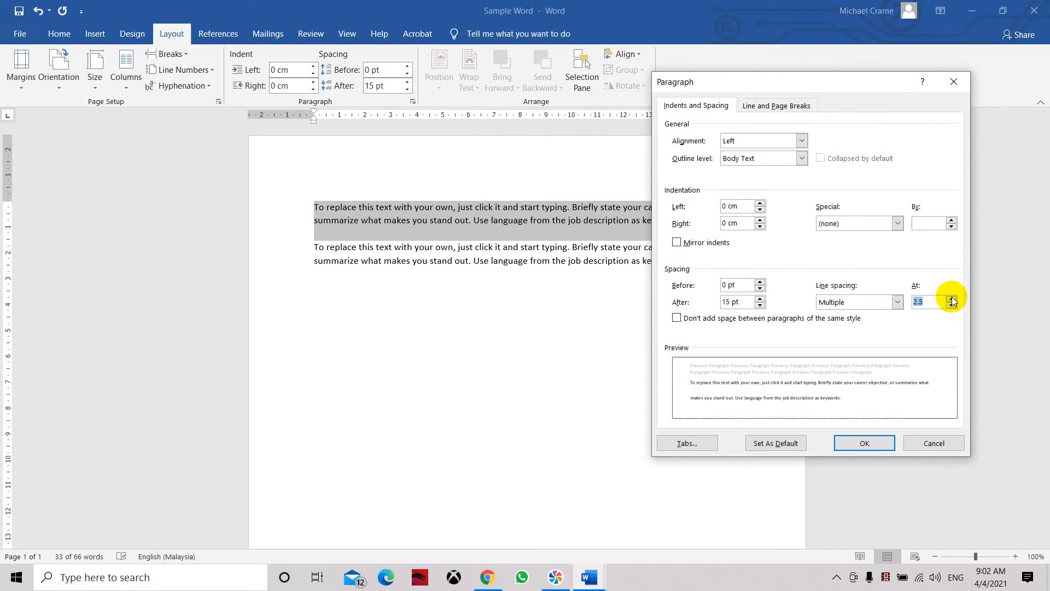
click(884, 441)
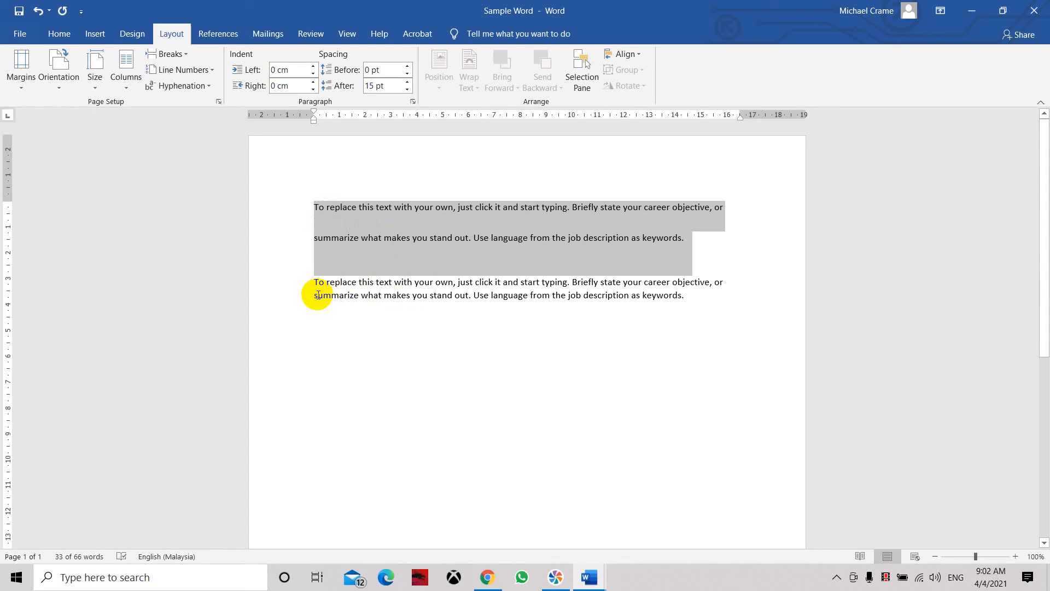
scroll(318, 295, down, 8)
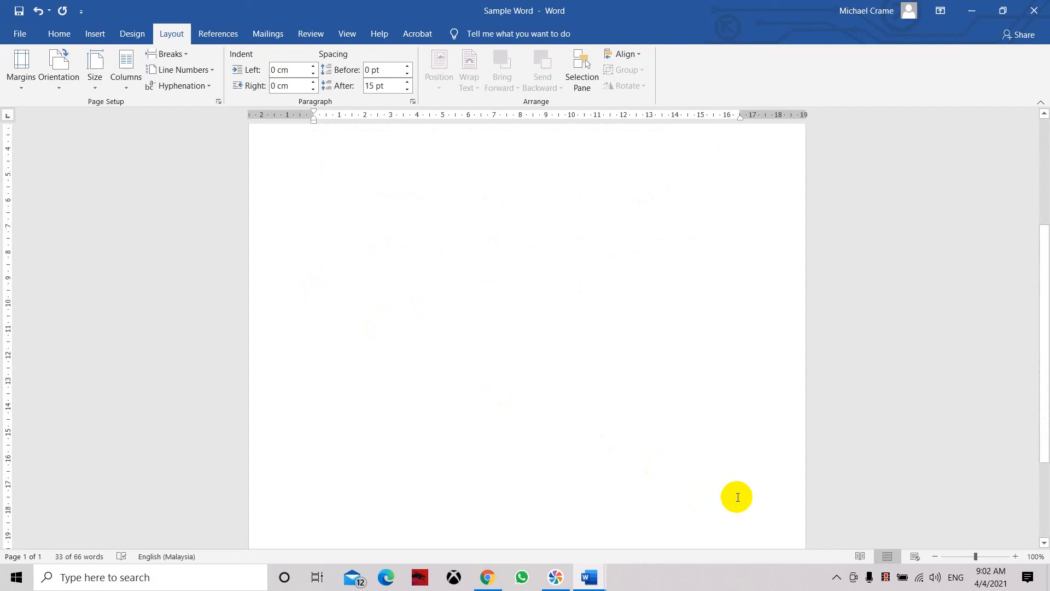
scroll(711, 481, up, 8)
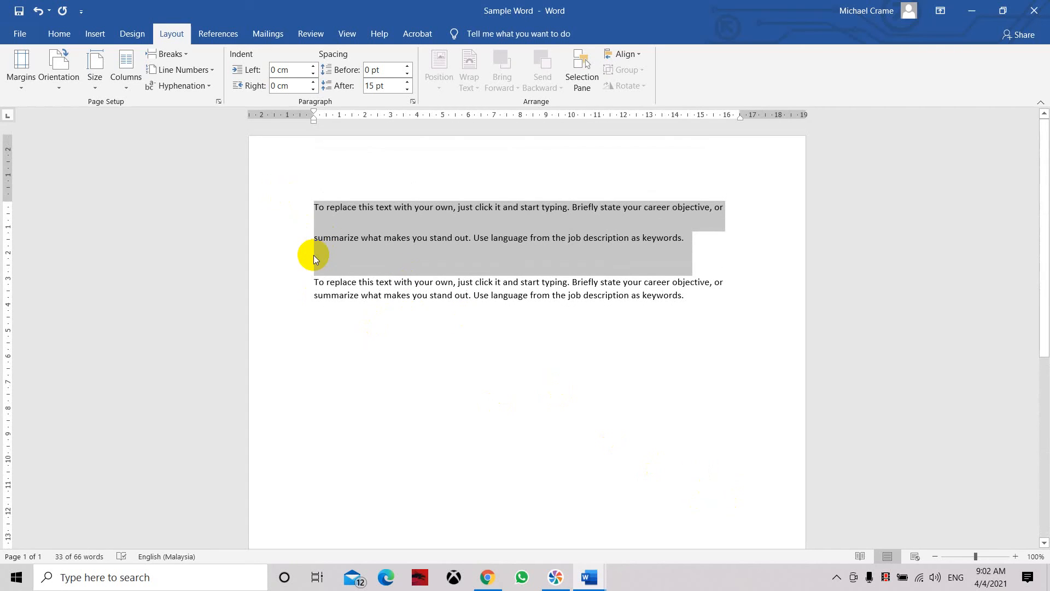
scroll(313, 255, down, 3)
scroll(314, 255, up, 3)
Step: Apply Multiple line spacing at 2.5 to both paragraphs together
drag(707, 303, 311, 204)
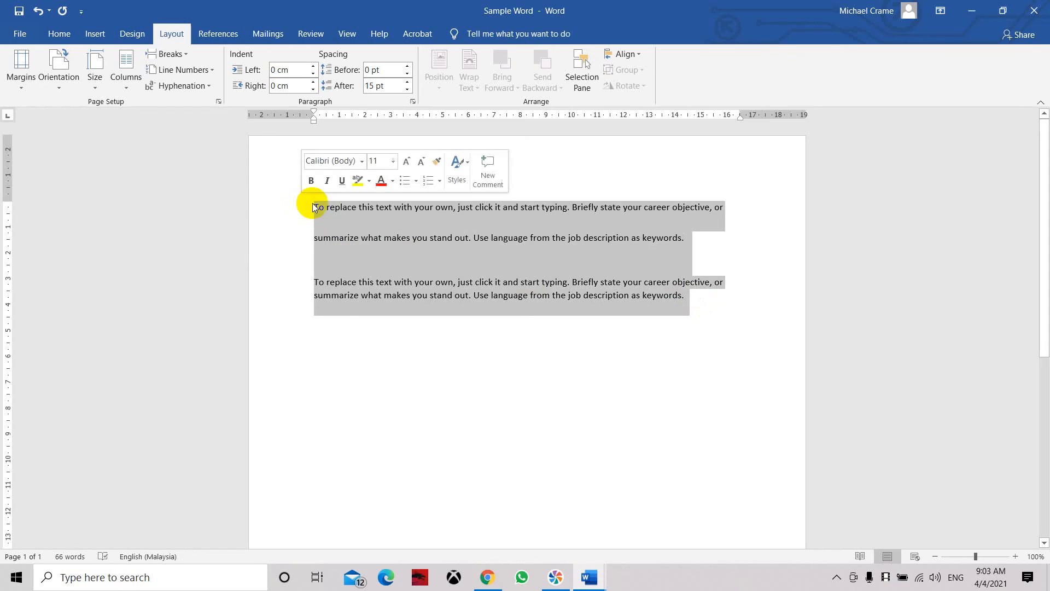
right_click(377, 224)
click(431, 321)
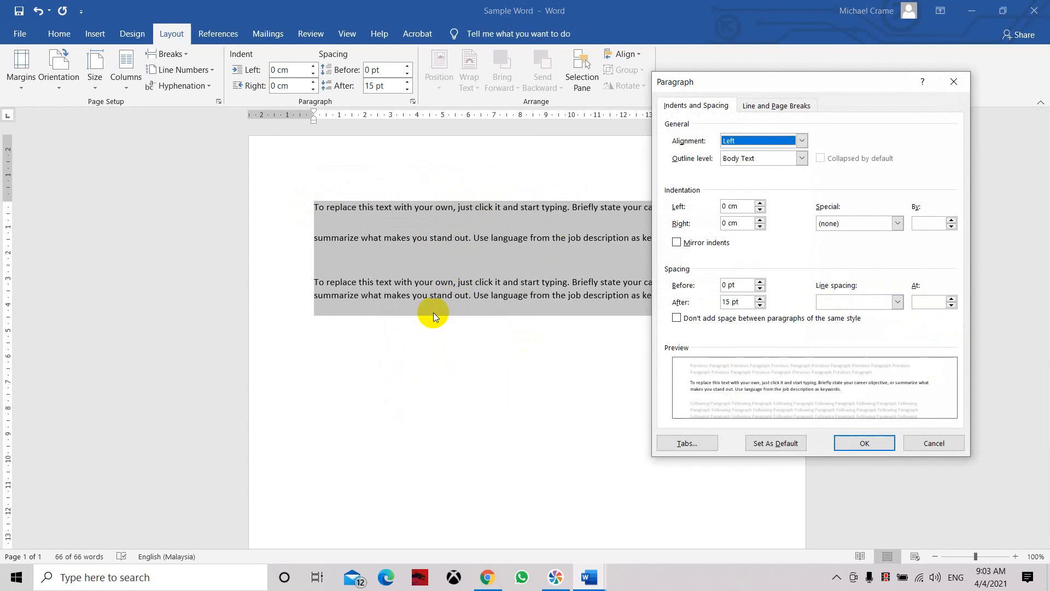
click(900, 302)
click(850, 360)
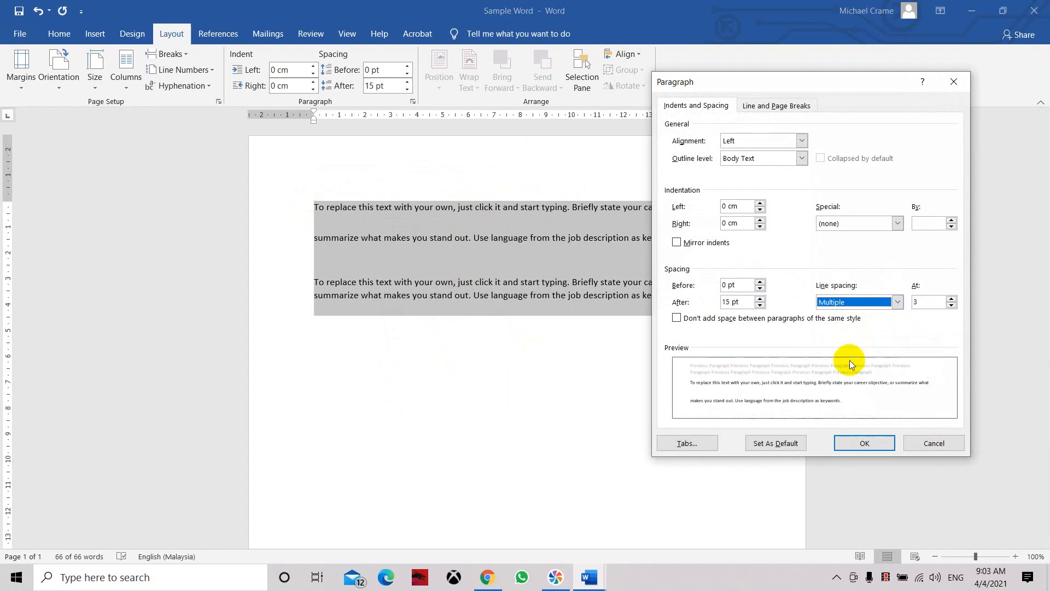
click(951, 305)
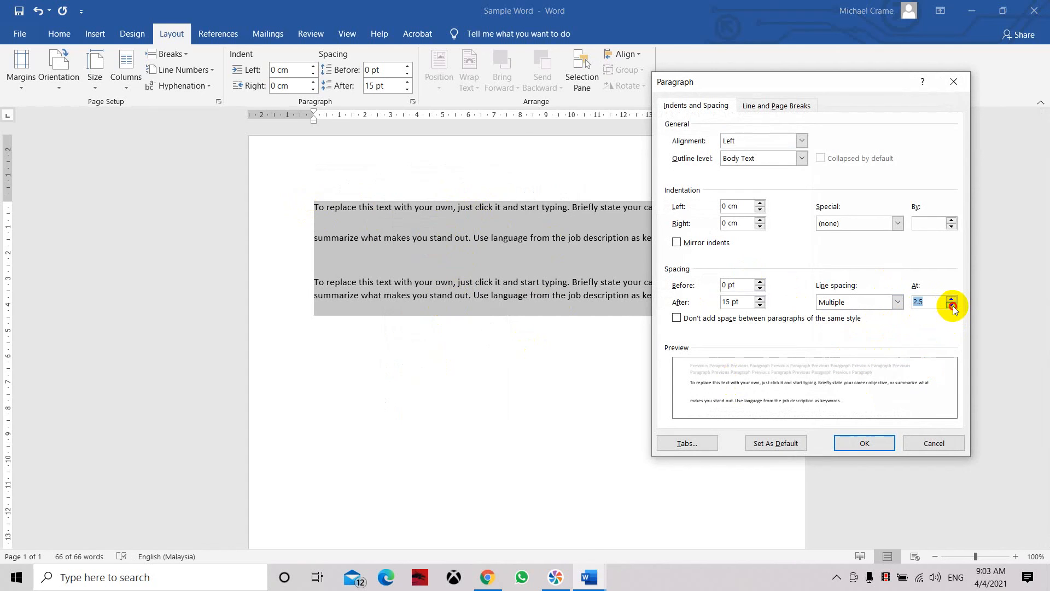
click(861, 444)
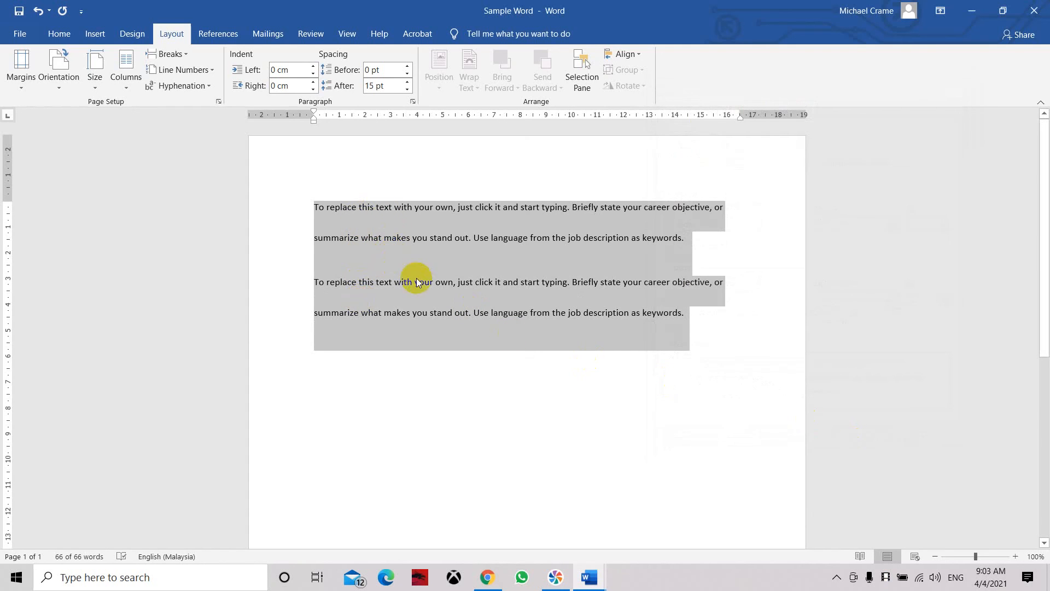
Step: Copy the first line of the second paragraph into a new third paragraph and add the word "before" after it
click(408, 345)
click(696, 315)
key(Return)
key(Return)
drag(731, 290, 303, 289)
key(ctrl+c)
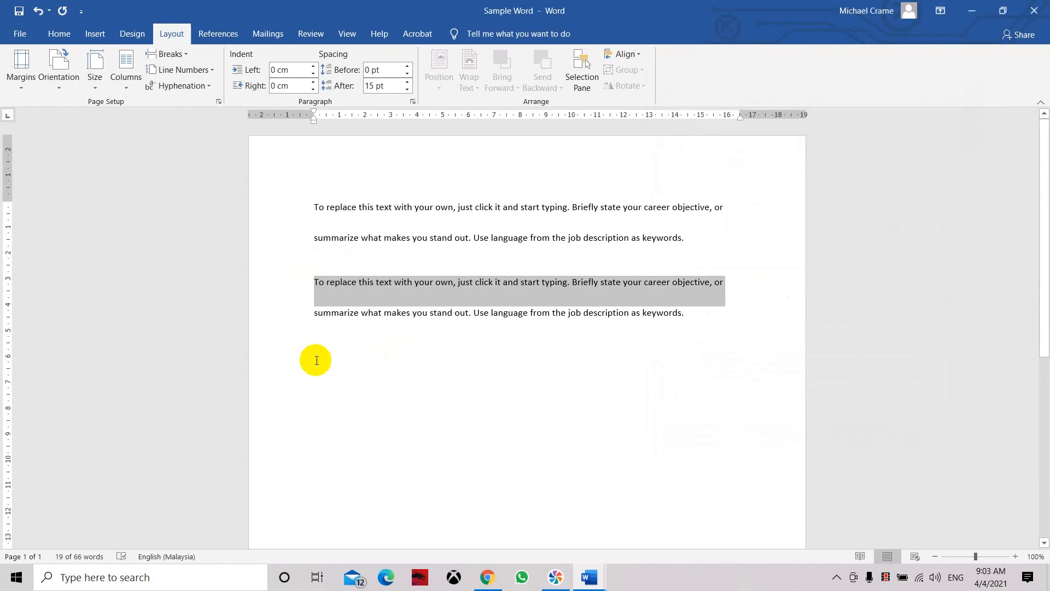
click(314, 358)
key(ctrl+v)
text(before)
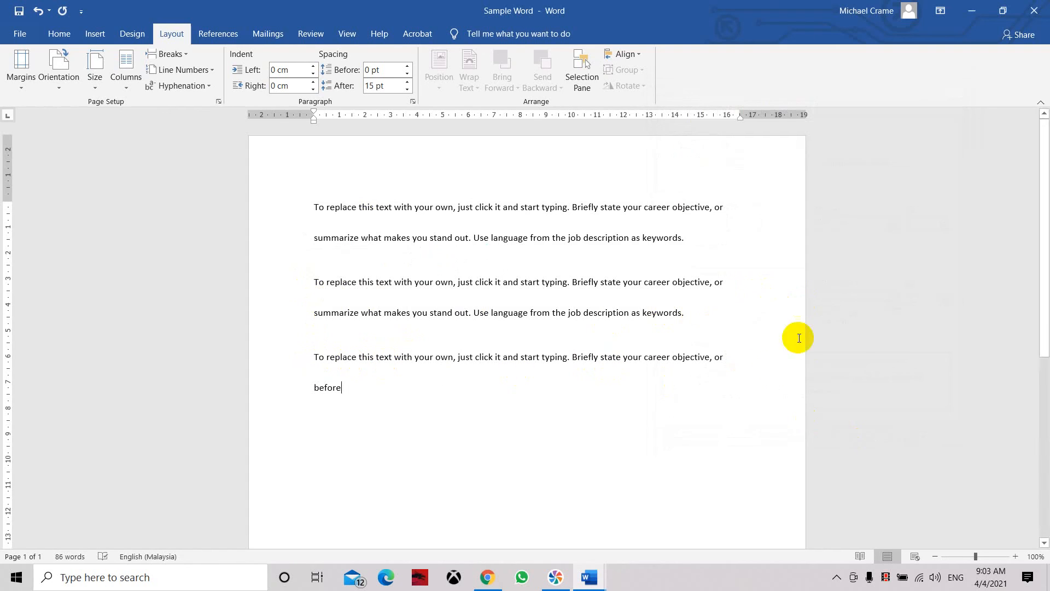
scroll(501, 332, down, 3)
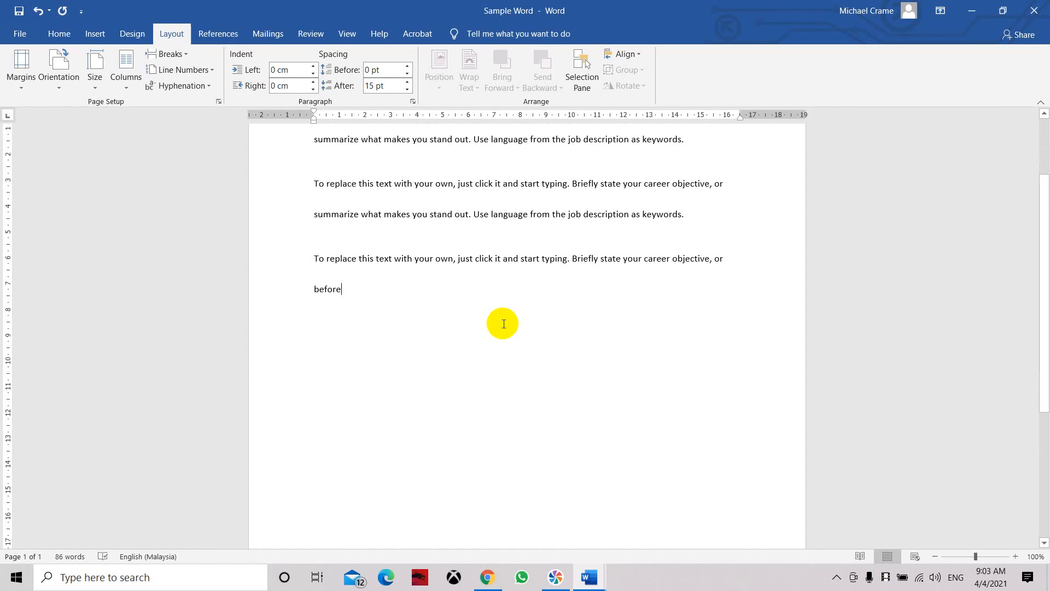
scroll(503, 324, up, 3)
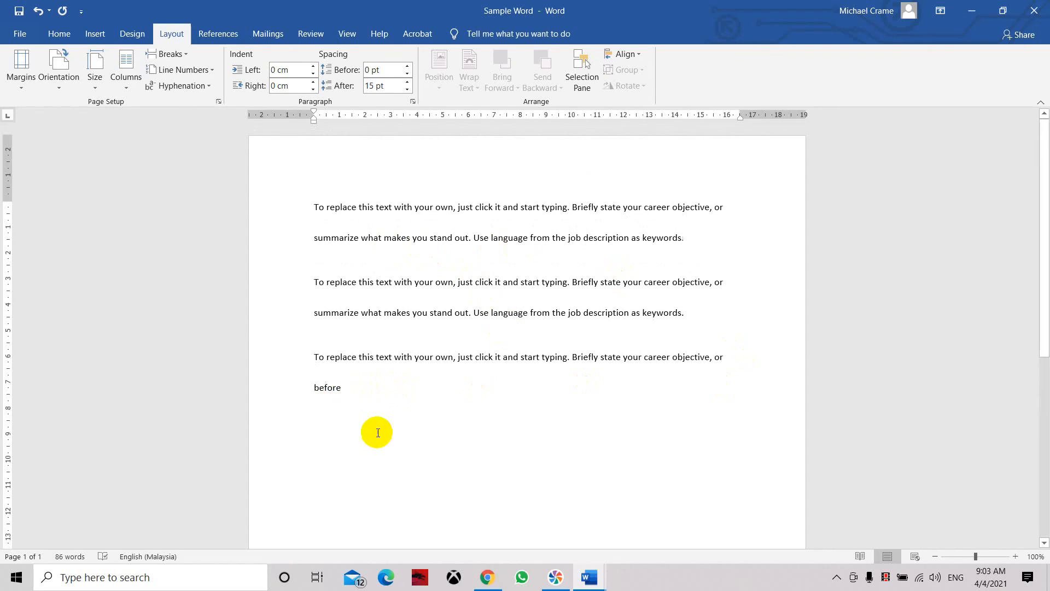
scroll(377, 430, down, 3)
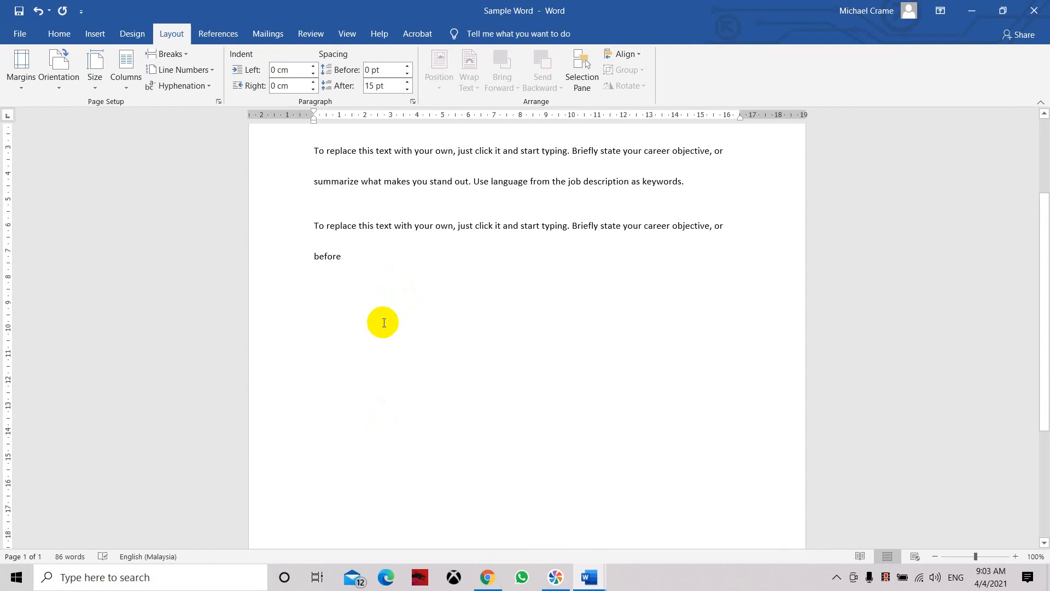
scroll(383, 322, up, 3)
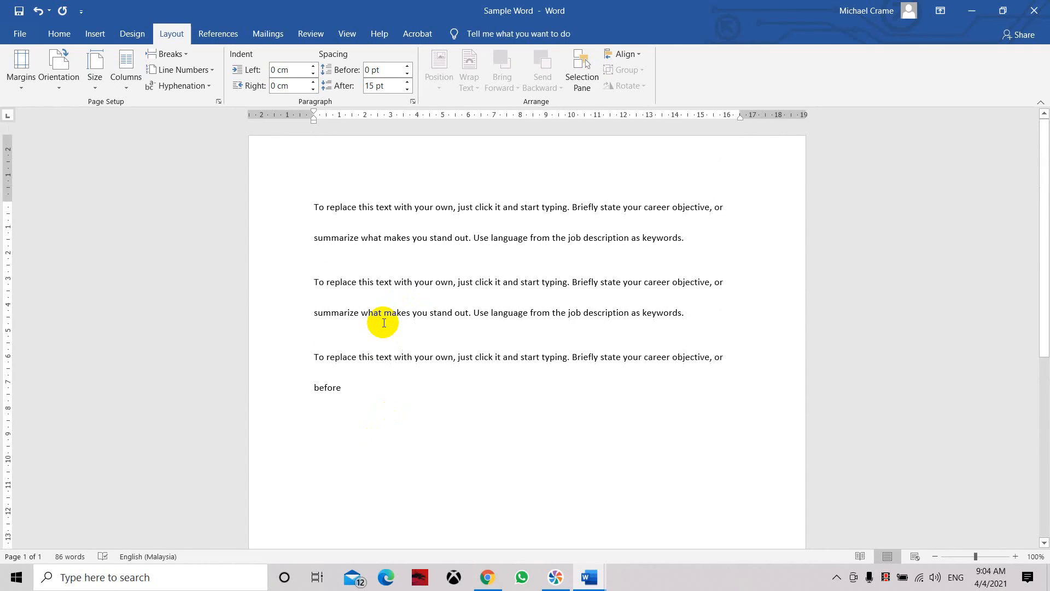